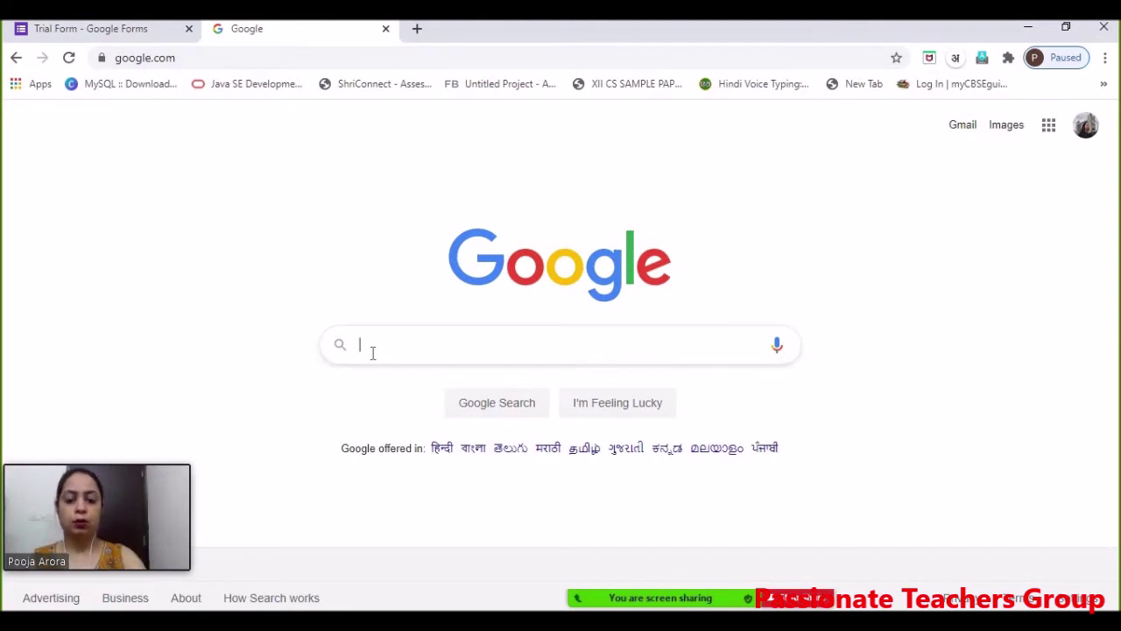
# Search Google for "google input tools" and open the Google Input Tools website
pyautogui.write('google input')
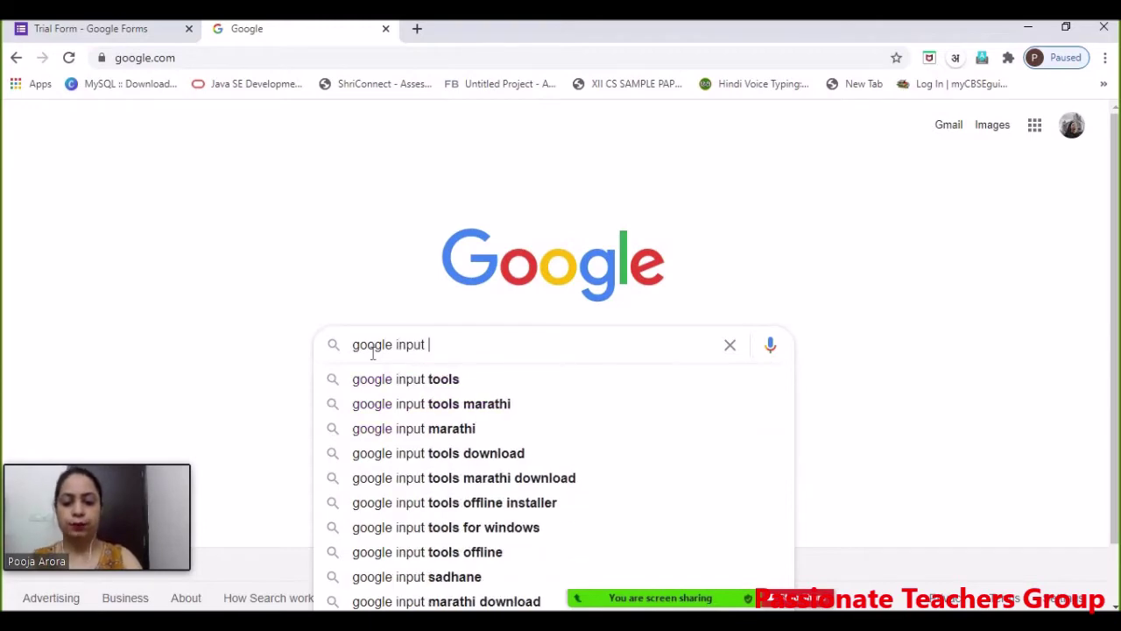
pyautogui.click(387, 378)
pyautogui.click(208, 284)
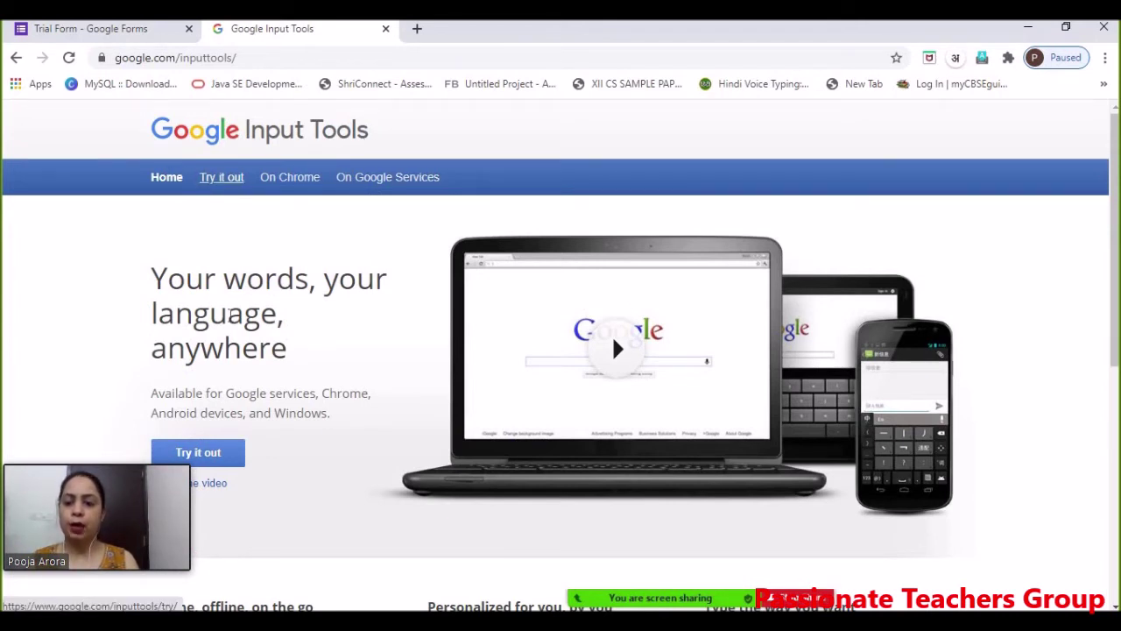
# Open the online try-out editor of Google Input Tools and set its input language to Hindi
pyautogui.click(198, 452)
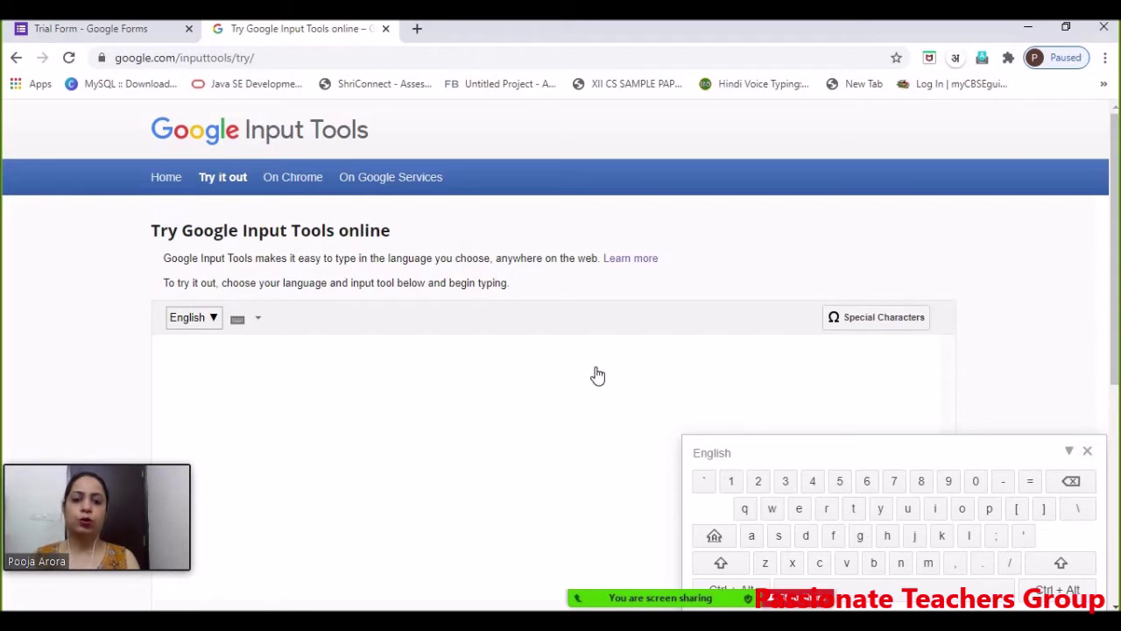
pyautogui.click(211, 319)
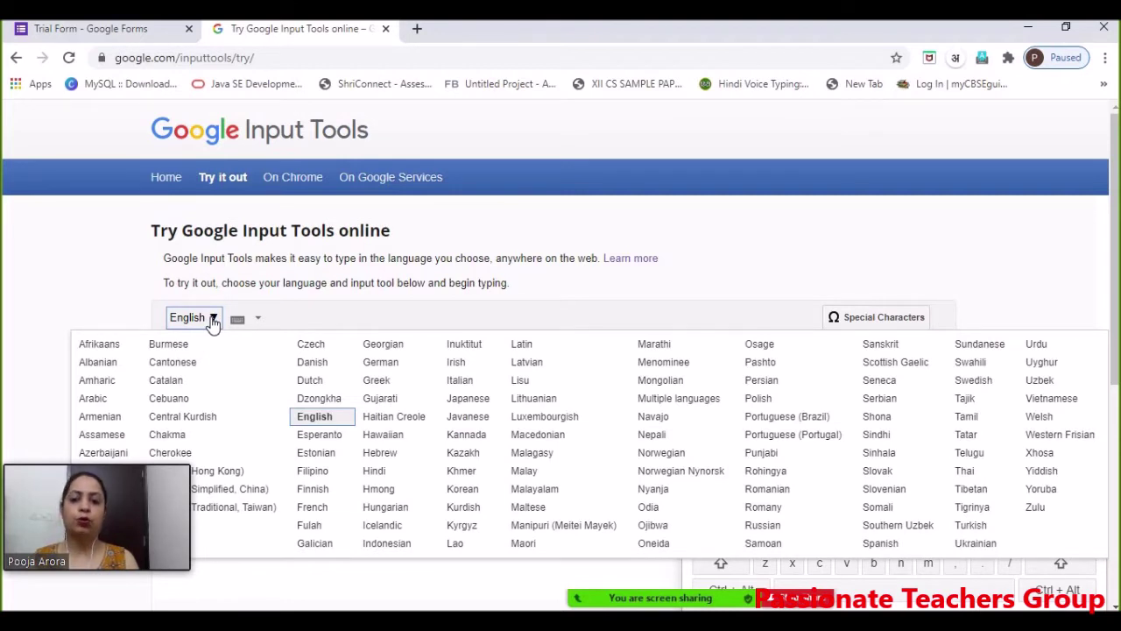
pyautogui.click(374, 476)
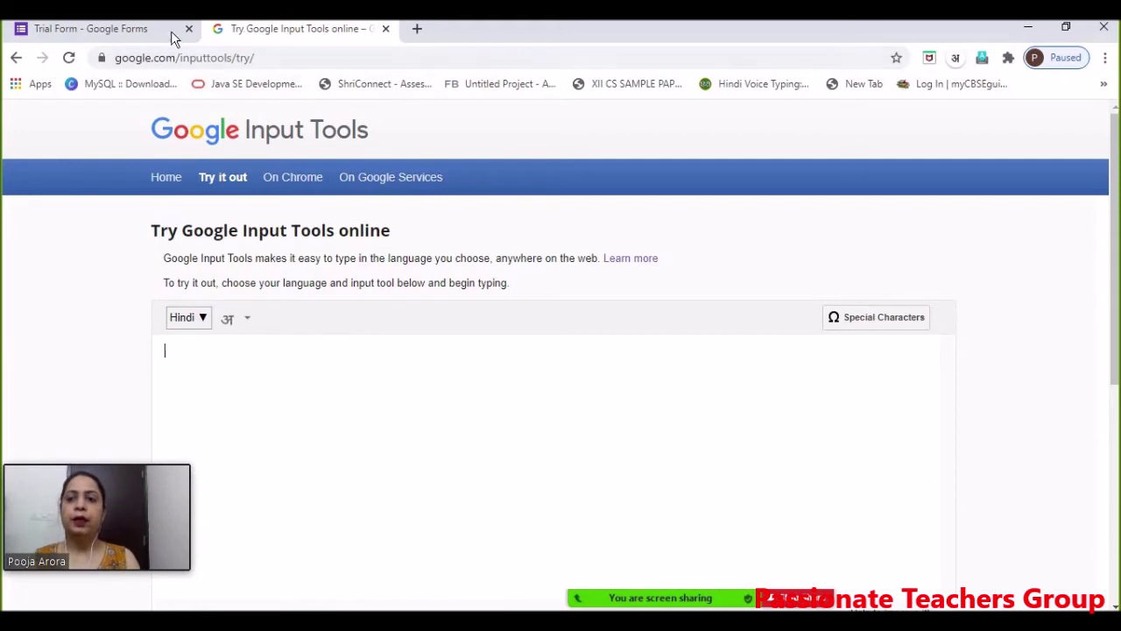
# Switch to the Trial Form in Google Forms and open its preview
pyautogui.click(141, 31)
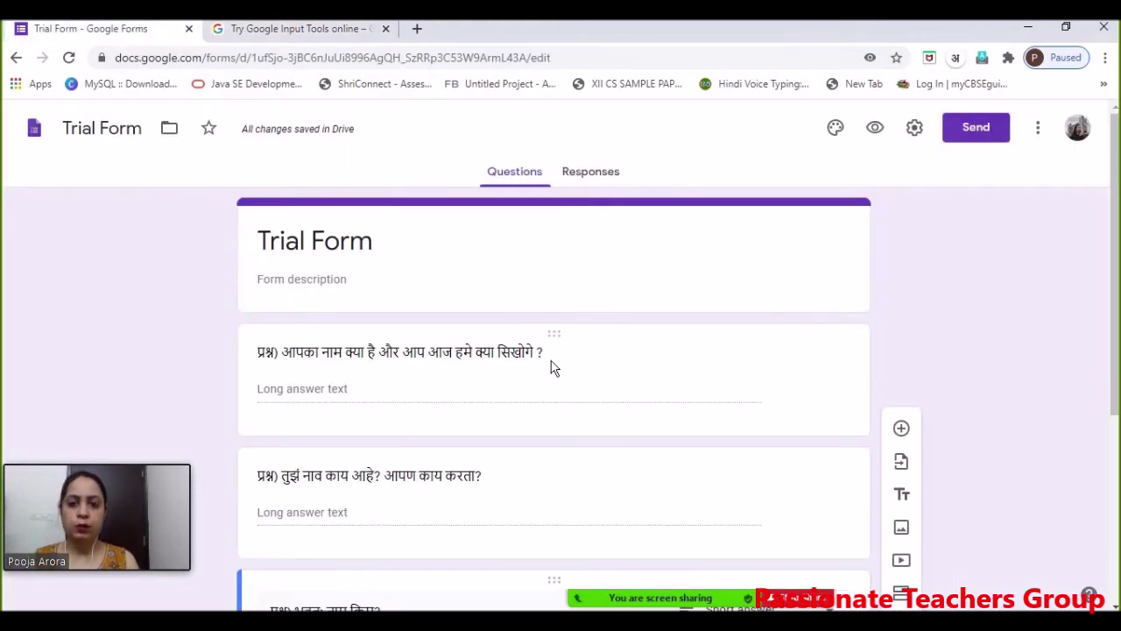
pyautogui.click(874, 129)
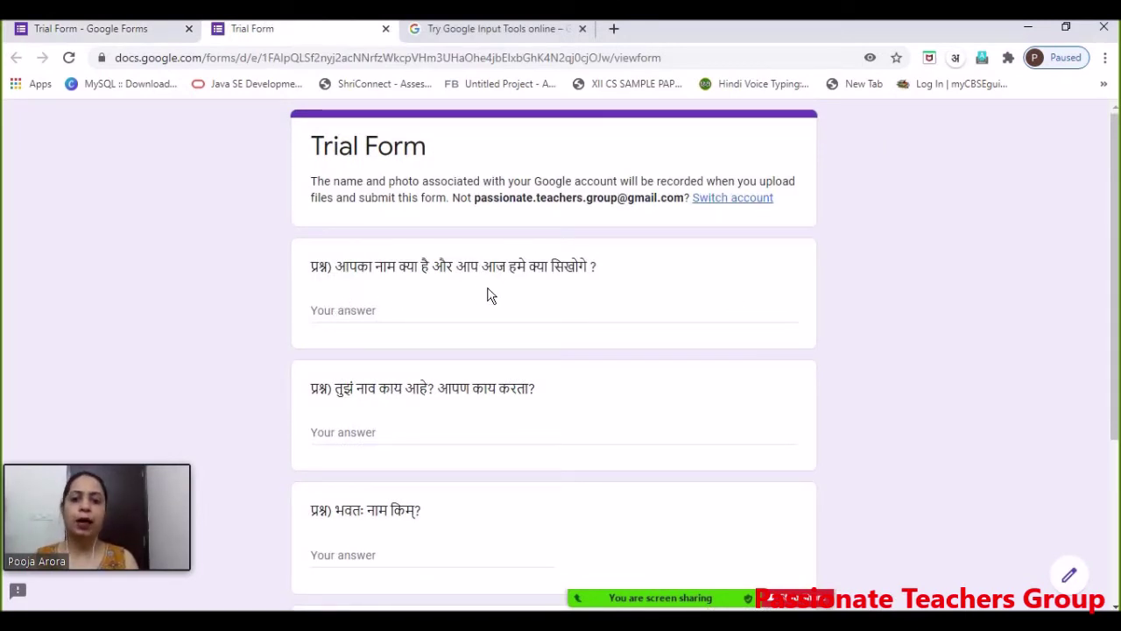
# Switch back to the Google Input Tools editor and write a Hindi sentence stating the respondent's first name, beginning "मेरा नाम"
pyautogui.click(458, 35)
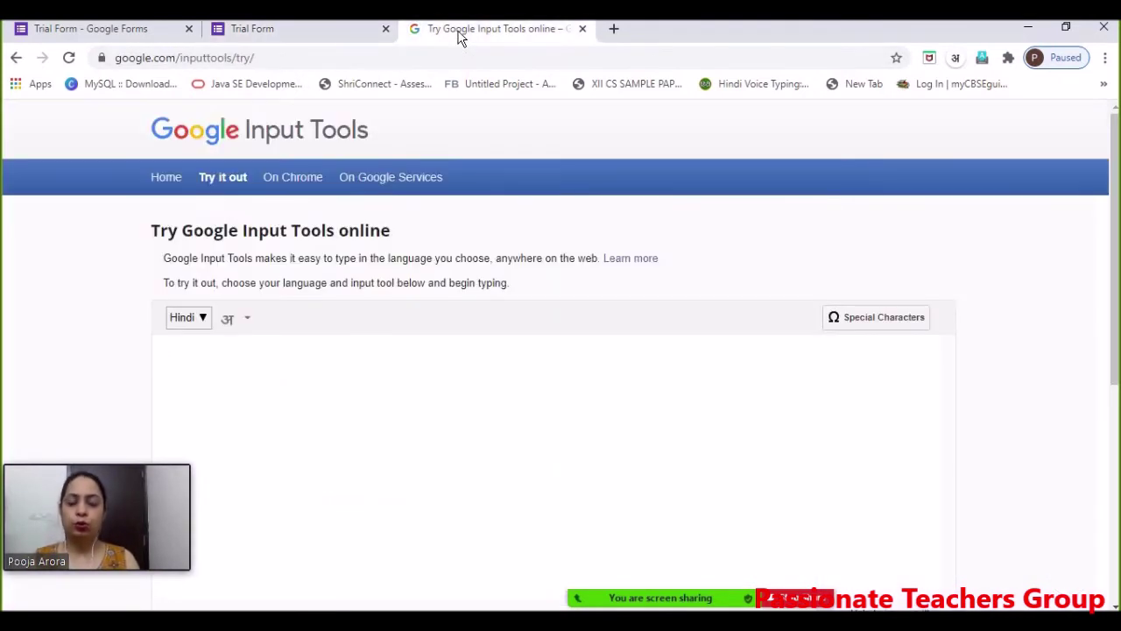
pyautogui.write('mera')
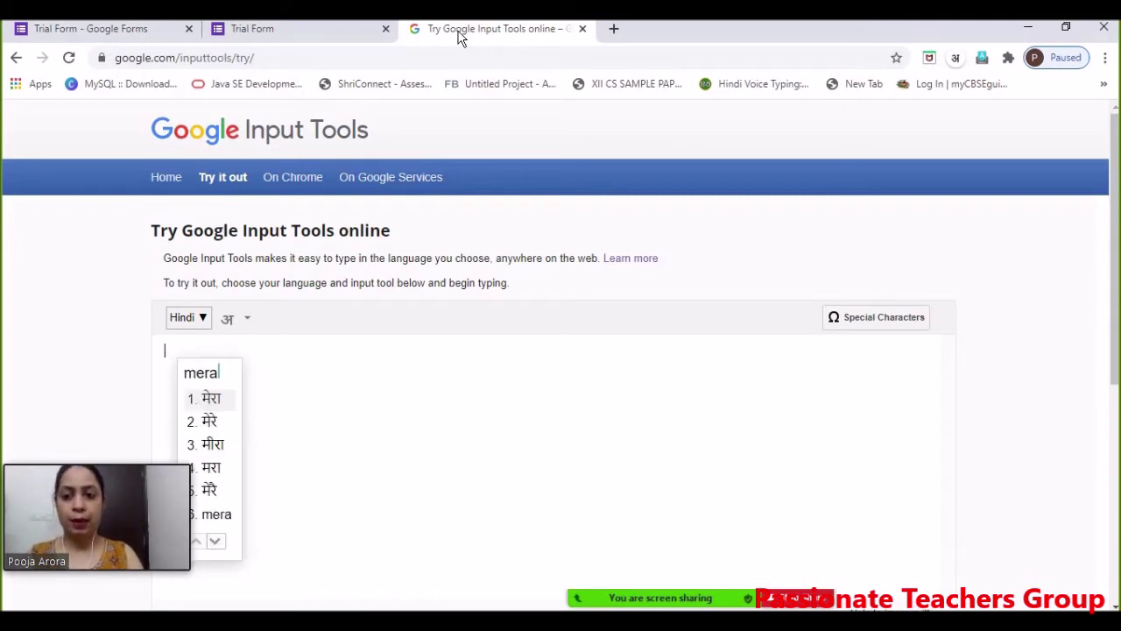
pyautogui.press('space')
pyautogui.write('naam pooja hai ')
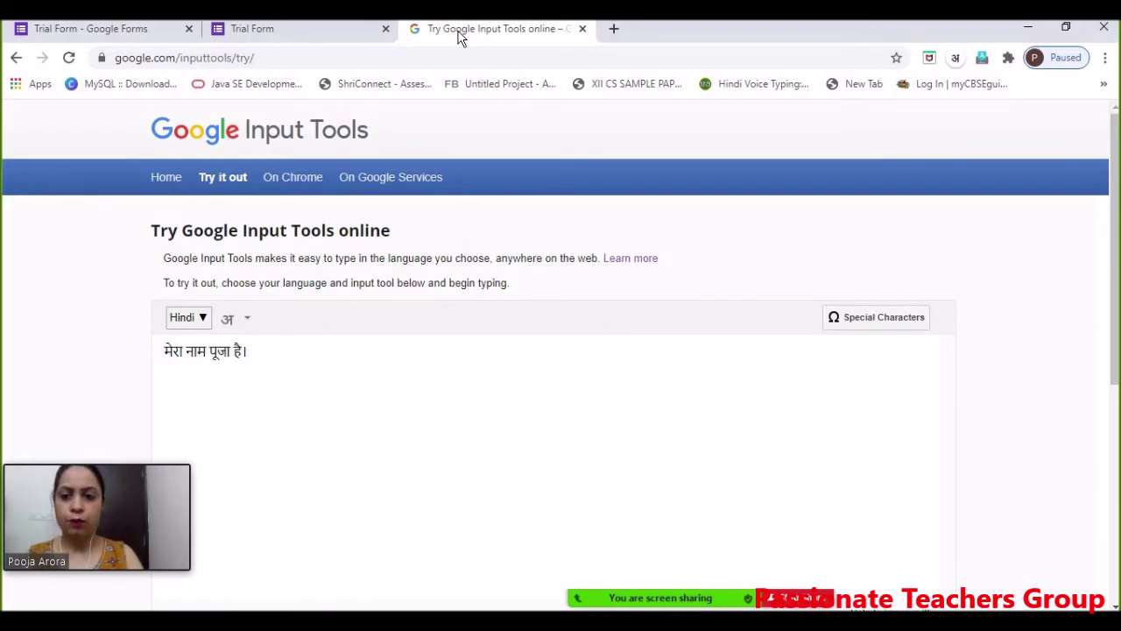
# Add the Hindi sentence "आज मैं आपको हिंदी में लिखना सिखाऊंगी।" after the name sentence
pyautogui.write('.aaj mein')
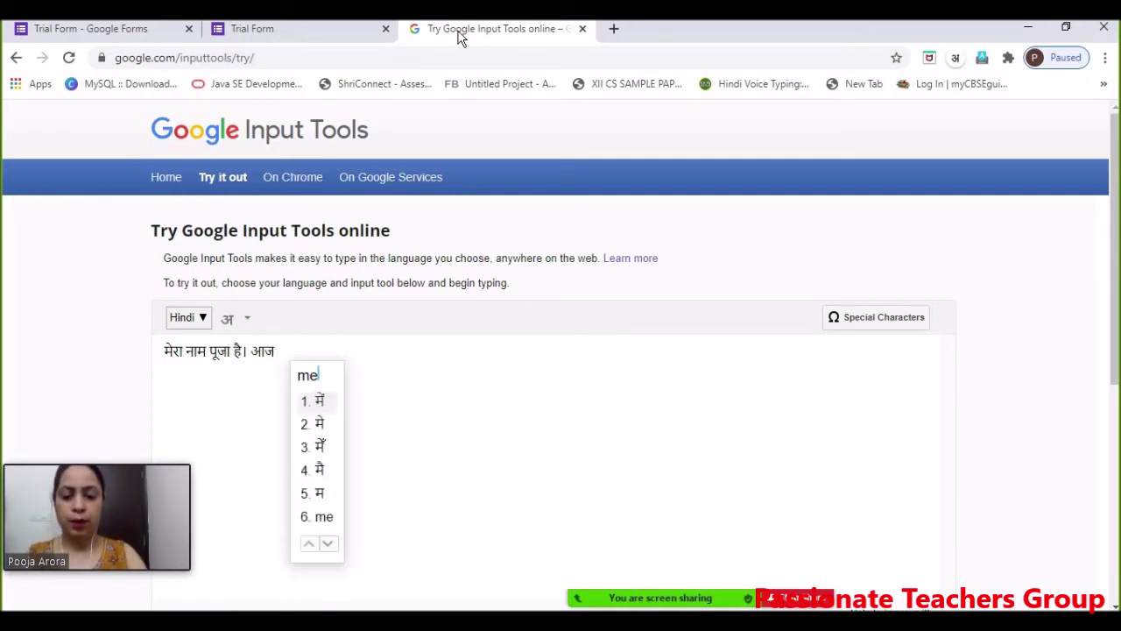
pyautogui.press('BackSpace')
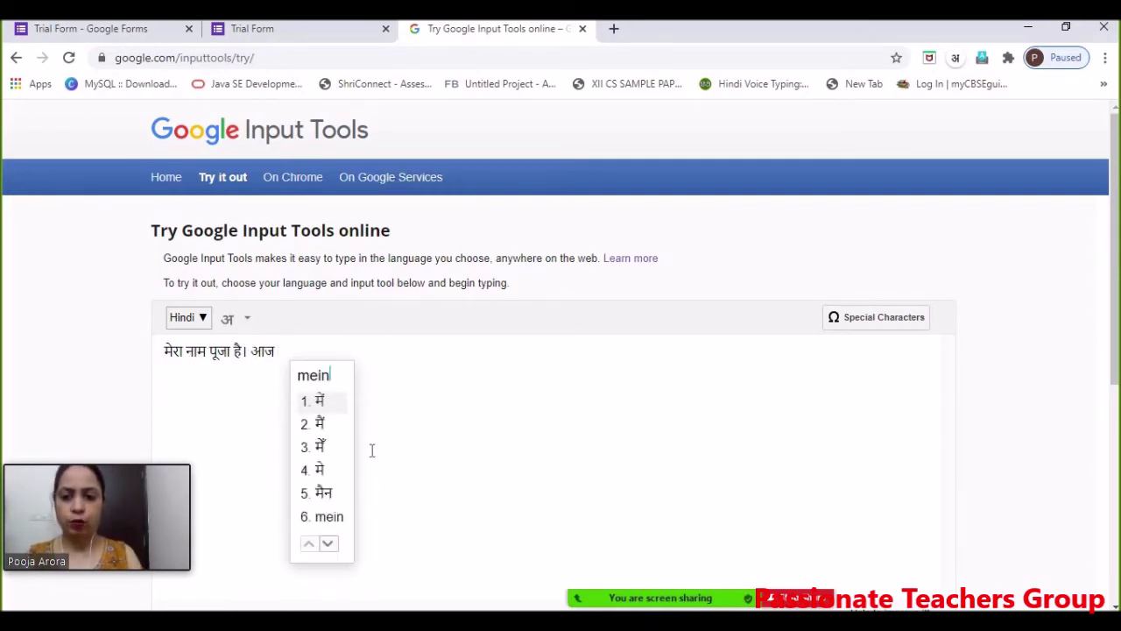
pyautogui.click(317, 424)
pyautogui.write('aapko ')
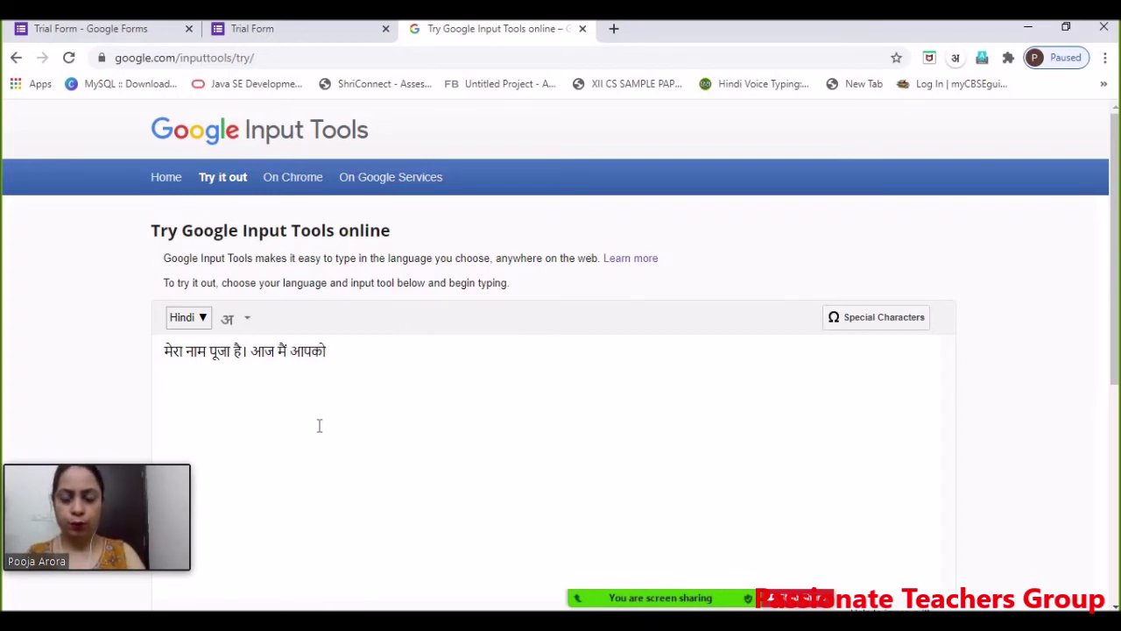
pyautogui.write('hindi ')
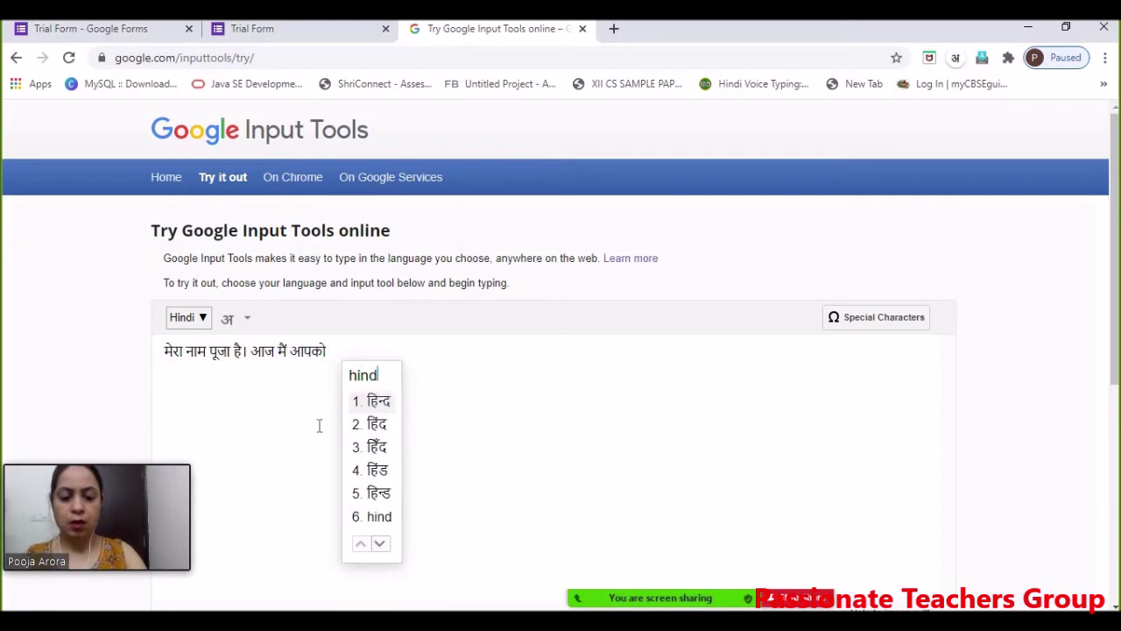
pyautogui.write('main ')
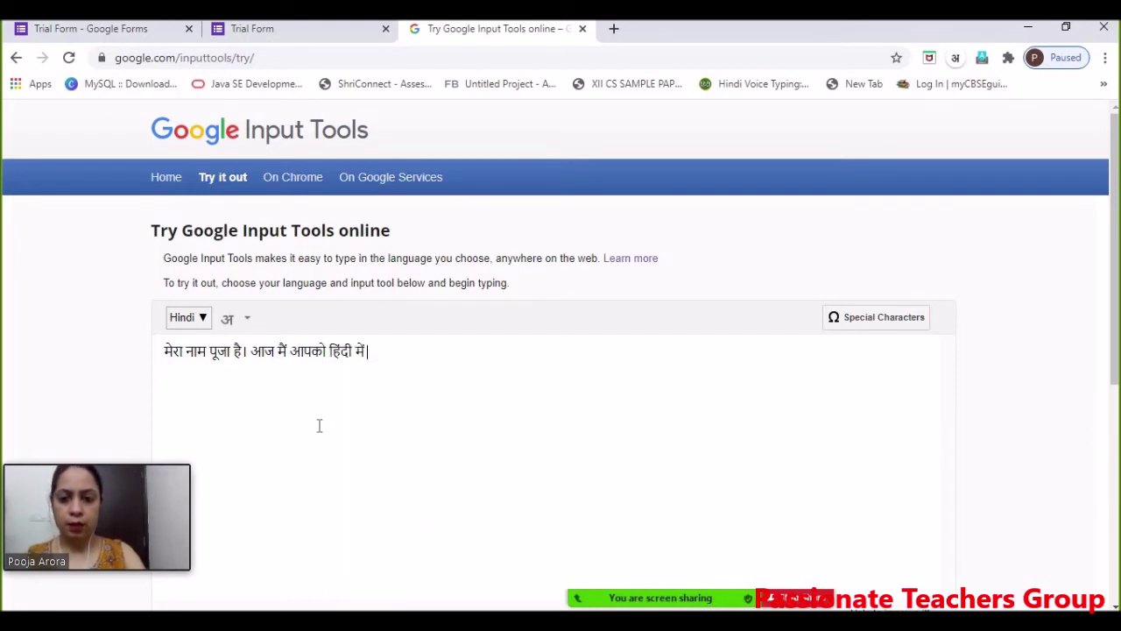
pyautogui.write('likhna ')
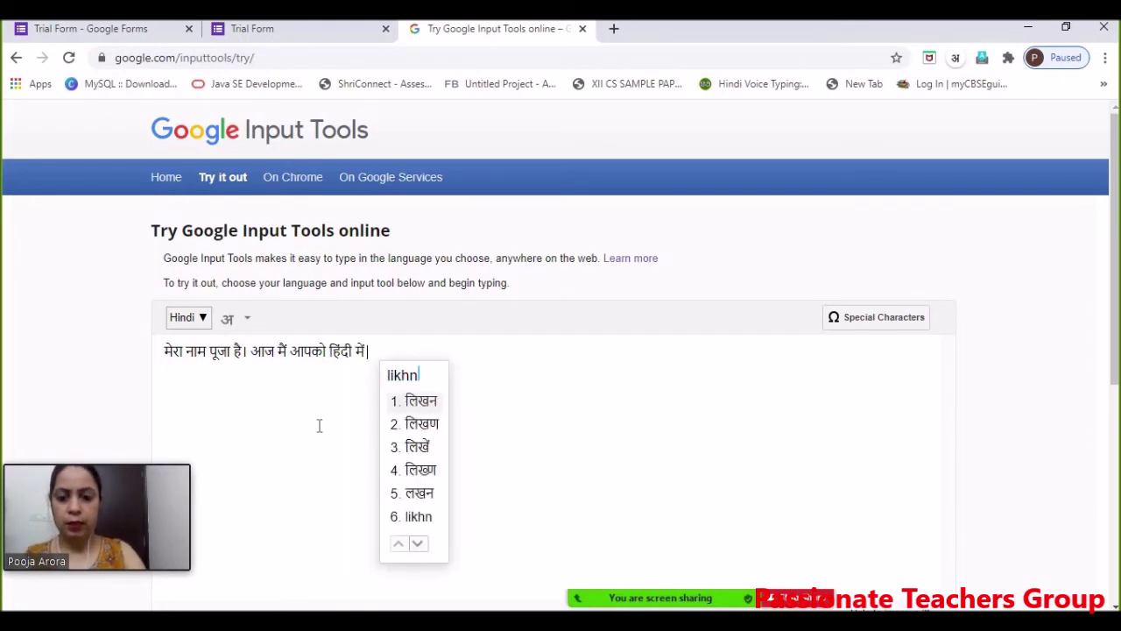
pyautogui.write('sikaungi')
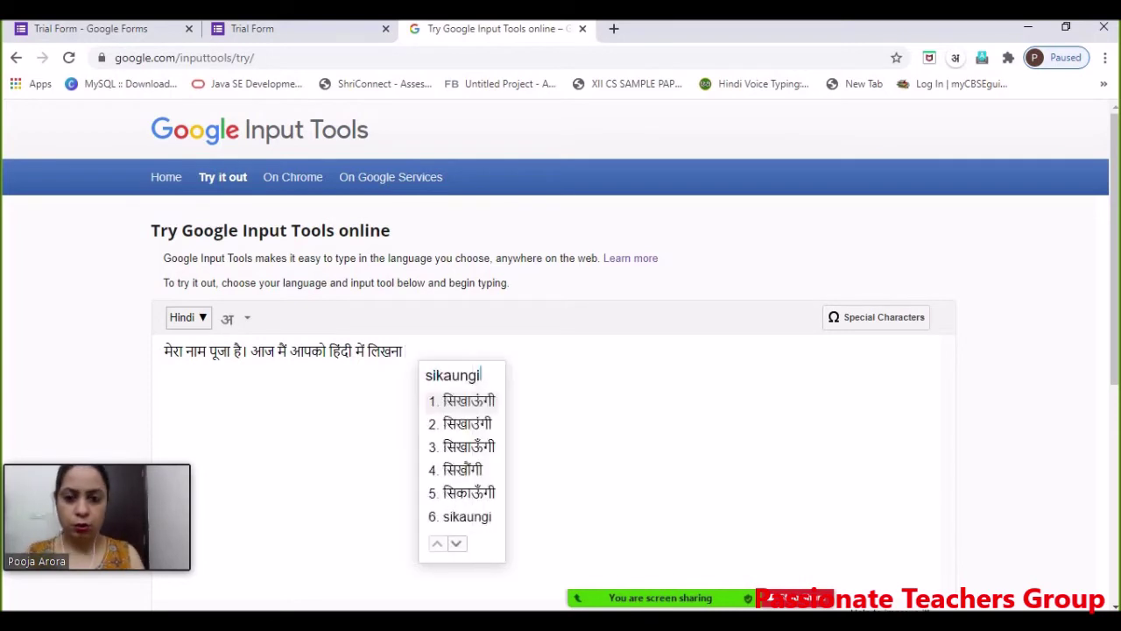
pyautogui.click(464, 403)
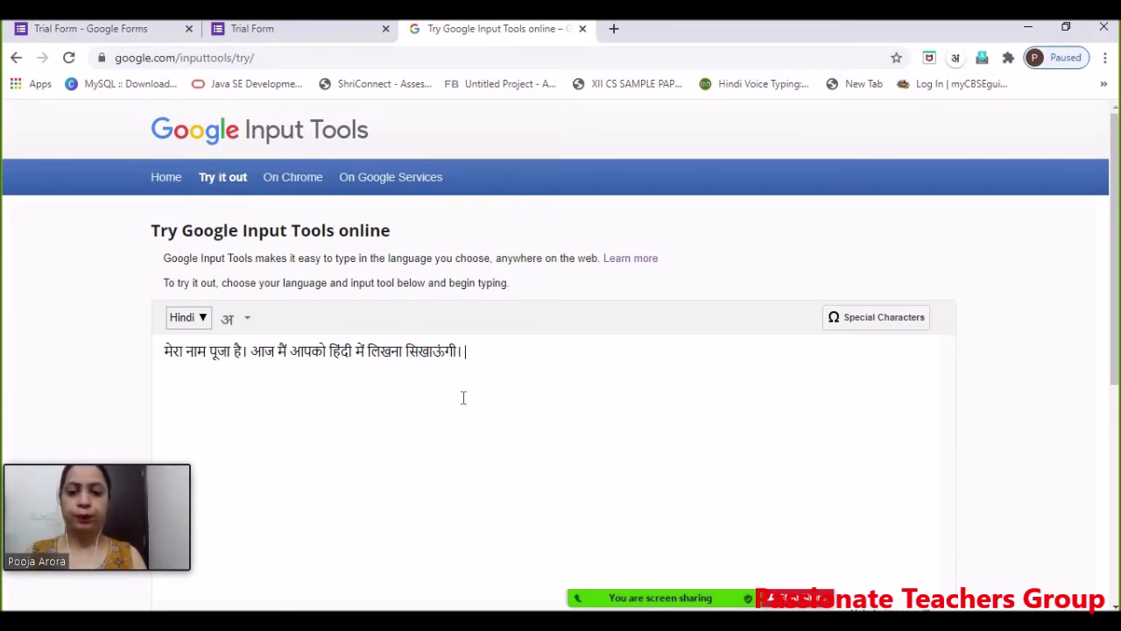
# Copy the whole Hindi text into the answer field of the first question in the Trial Form preview
pyautogui.moveTo(468, 352); pyautogui.dragTo(128, 373)
pyautogui.hotkey('ctrl', 'c')
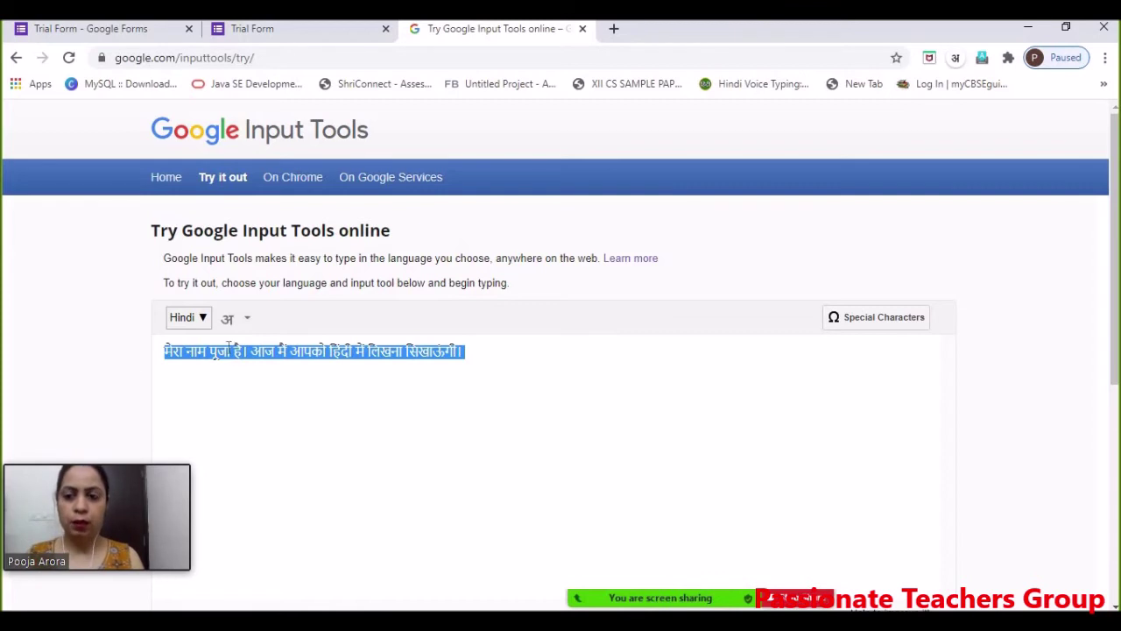
pyautogui.click(318, 26)
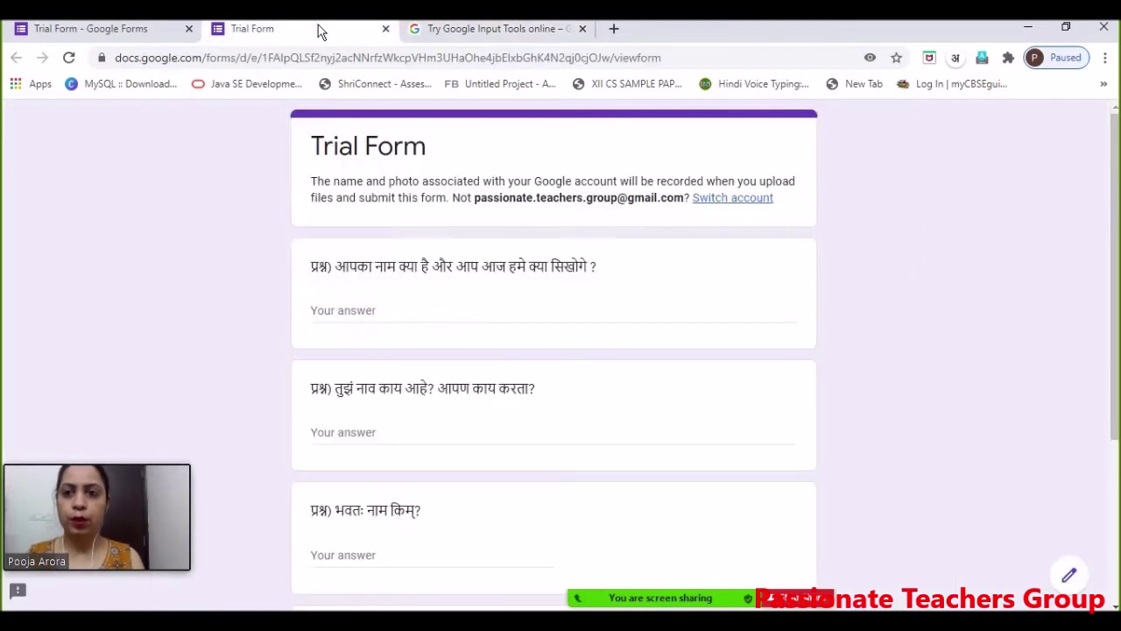
pyautogui.click(358, 311)
pyautogui.hotkey('ctrl', 'v')
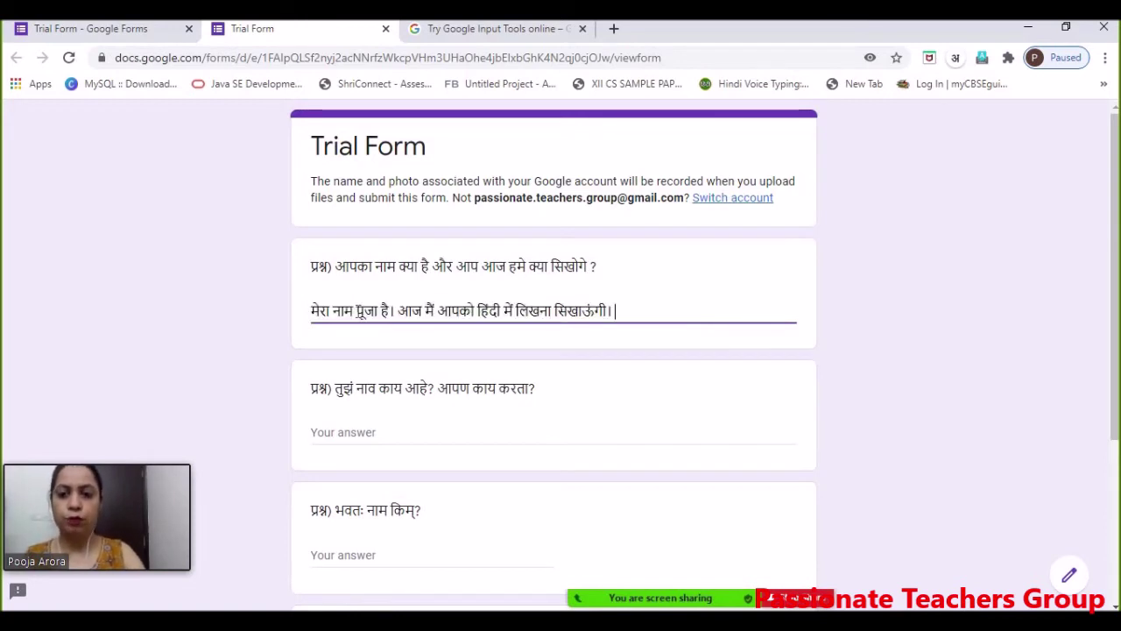
# For the second question, switch to the Google Input Tools editor, change its language to Marathi and clear the Hindi text
pyautogui.click(327, 433)
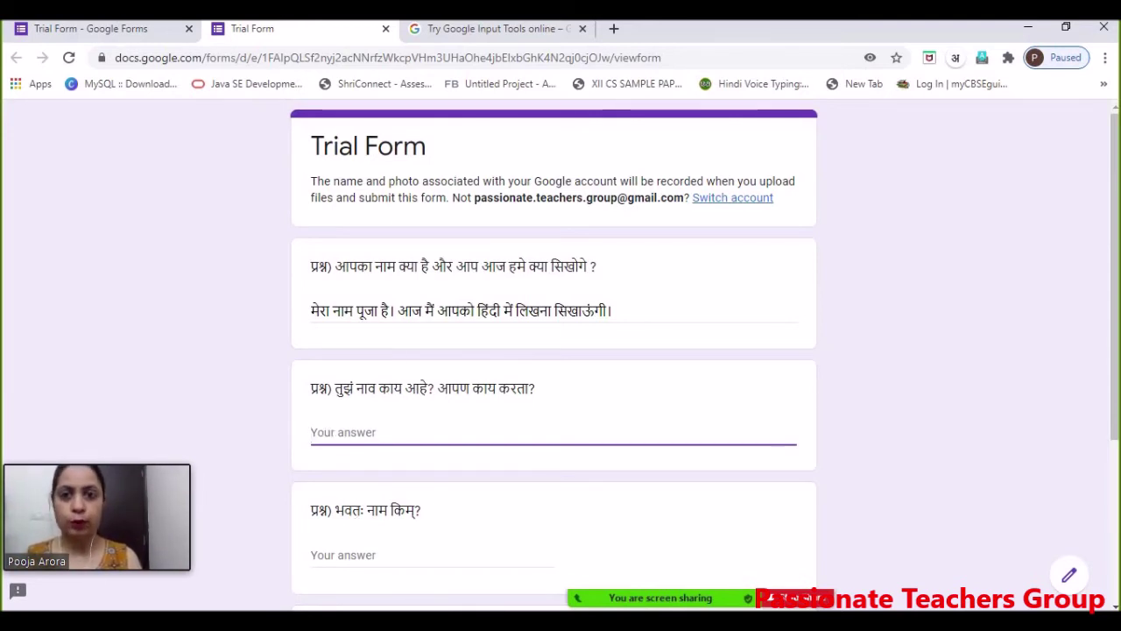
pyautogui.click(473, 29)
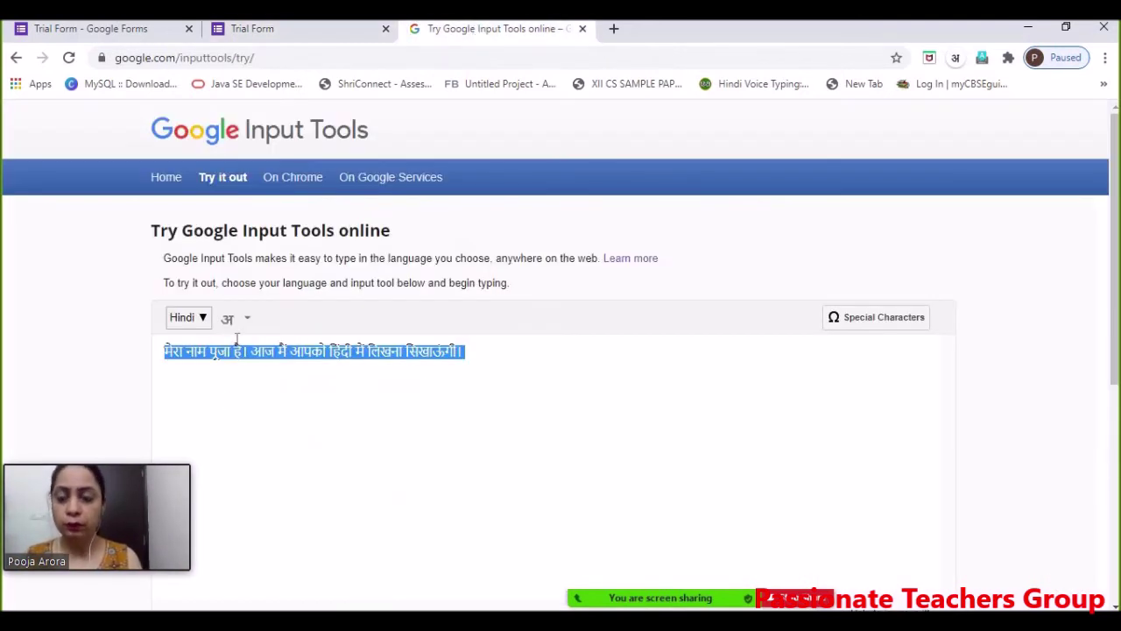
pyautogui.click(202, 321)
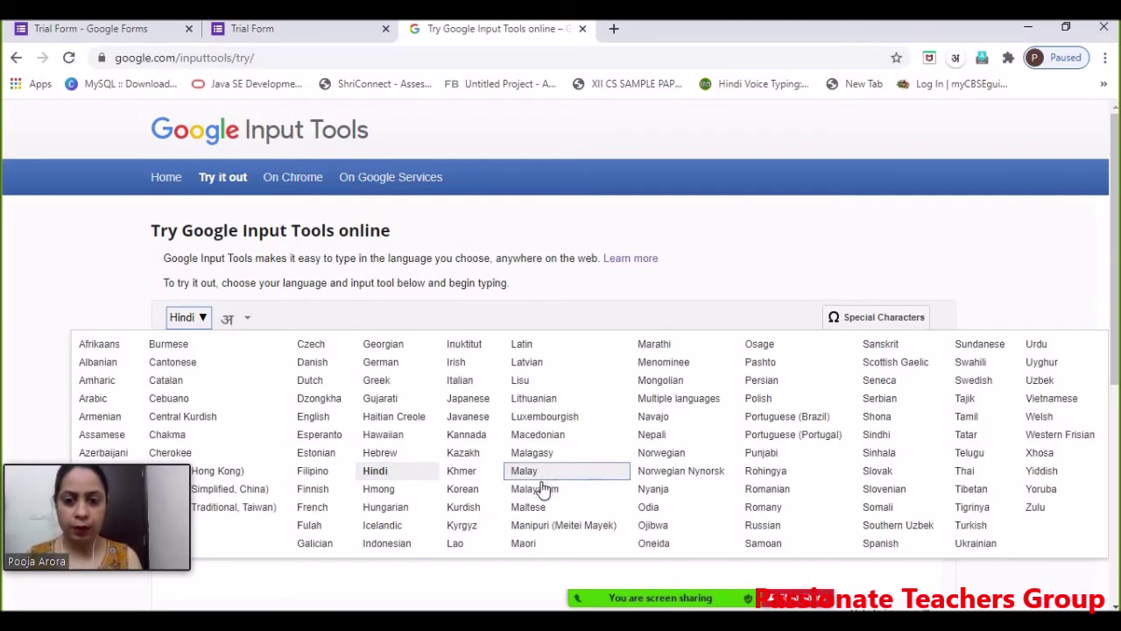
pyautogui.click(675, 344)
pyautogui.press('BackSpace')
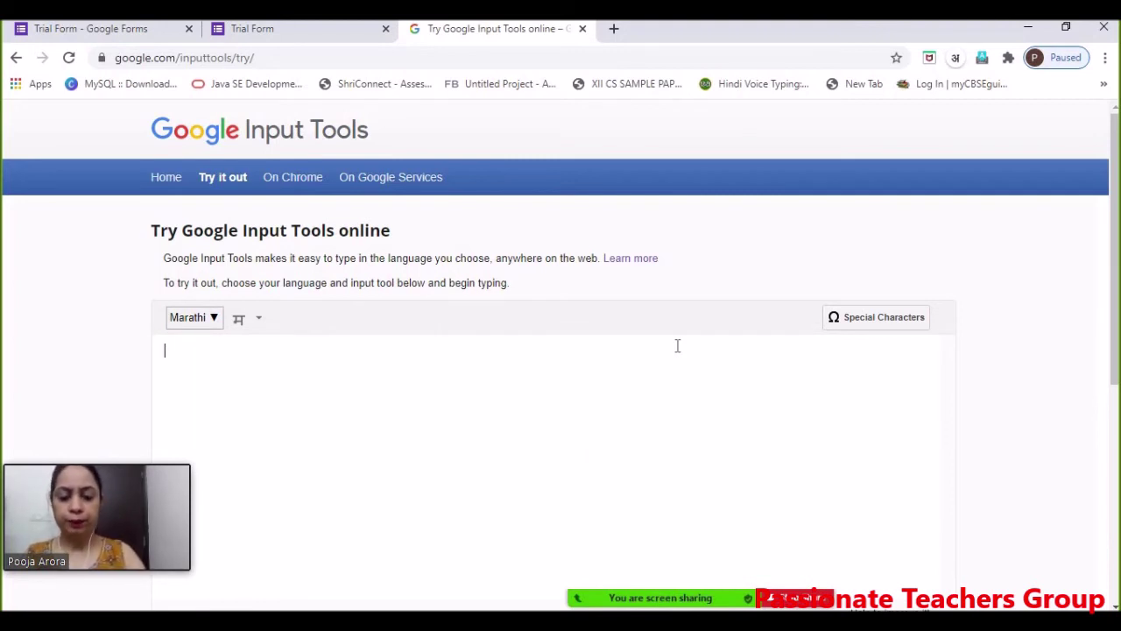
# Write a Marathi sentence stating the respondent's first name, beginning "माझा नाव" and ending with "आहे ."
pyautogui.write('majha')
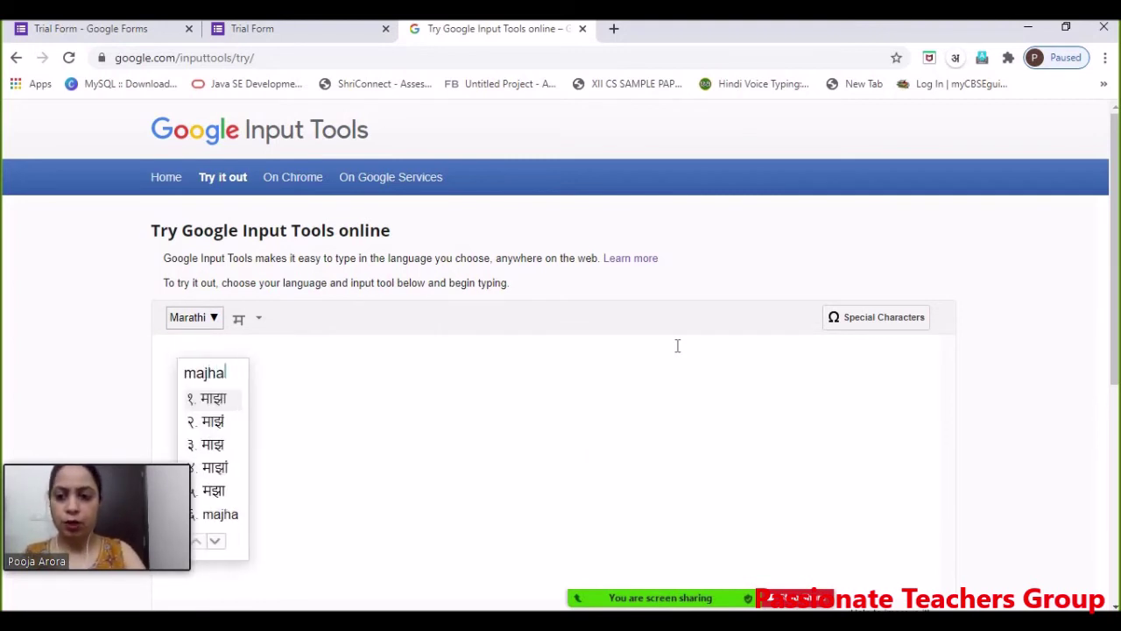
pyautogui.press('space')
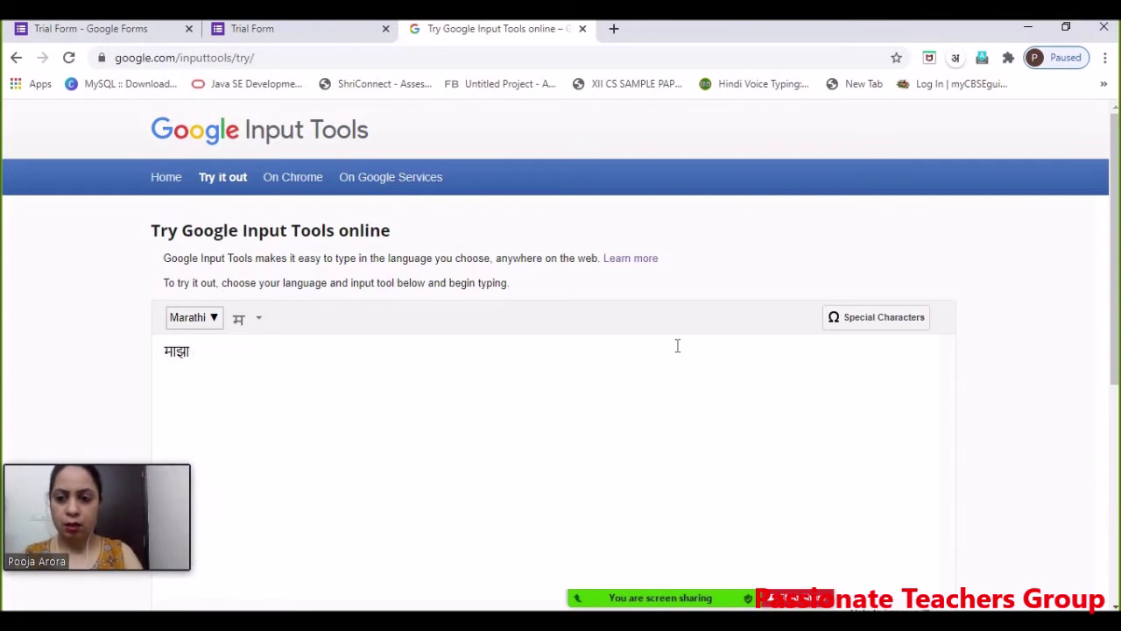
pyautogui.write('naav')
pyautogui.press('space')
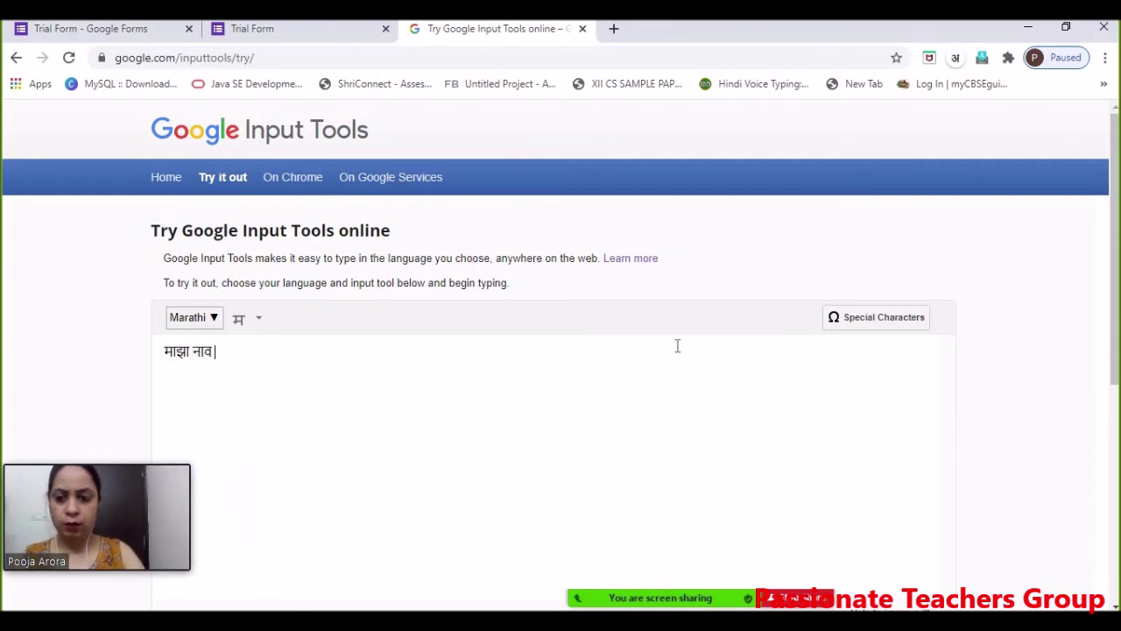
pyautogui.write('pooja')
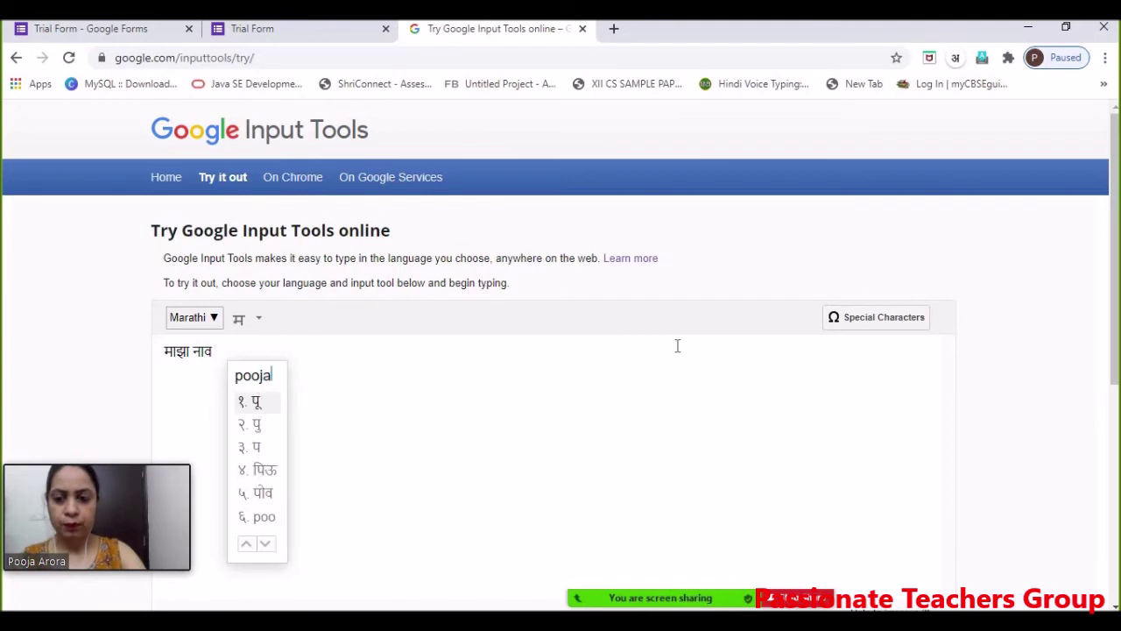
pyautogui.press('space')
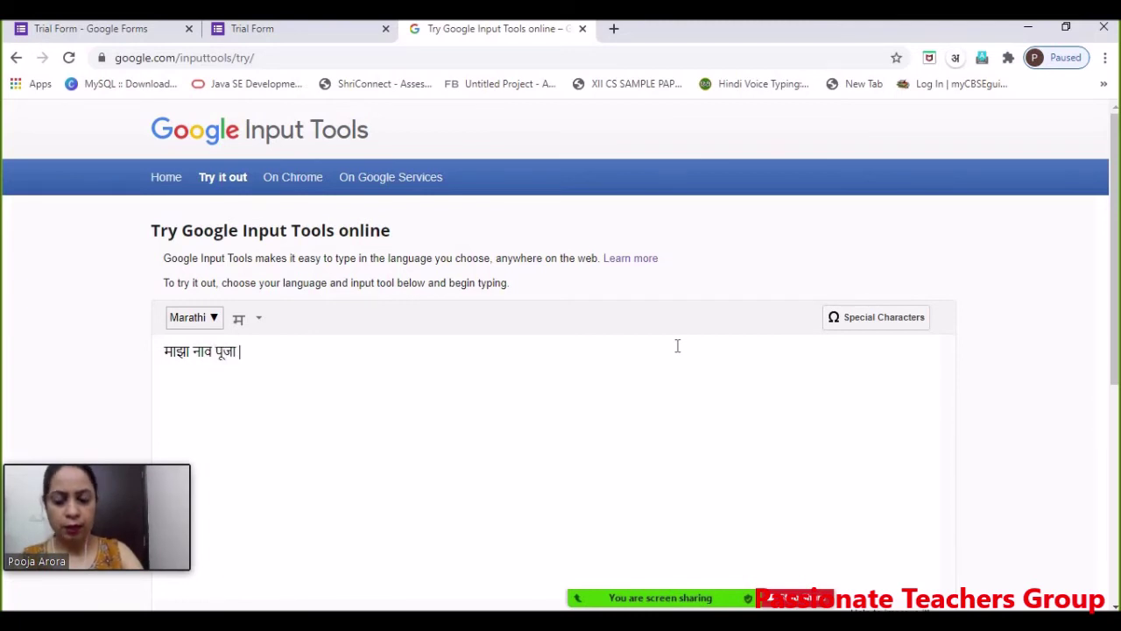
pyautogui.write('aahe')
pyautogui.press('space')
pyautogui.write('.')
pyautogui.press('space')
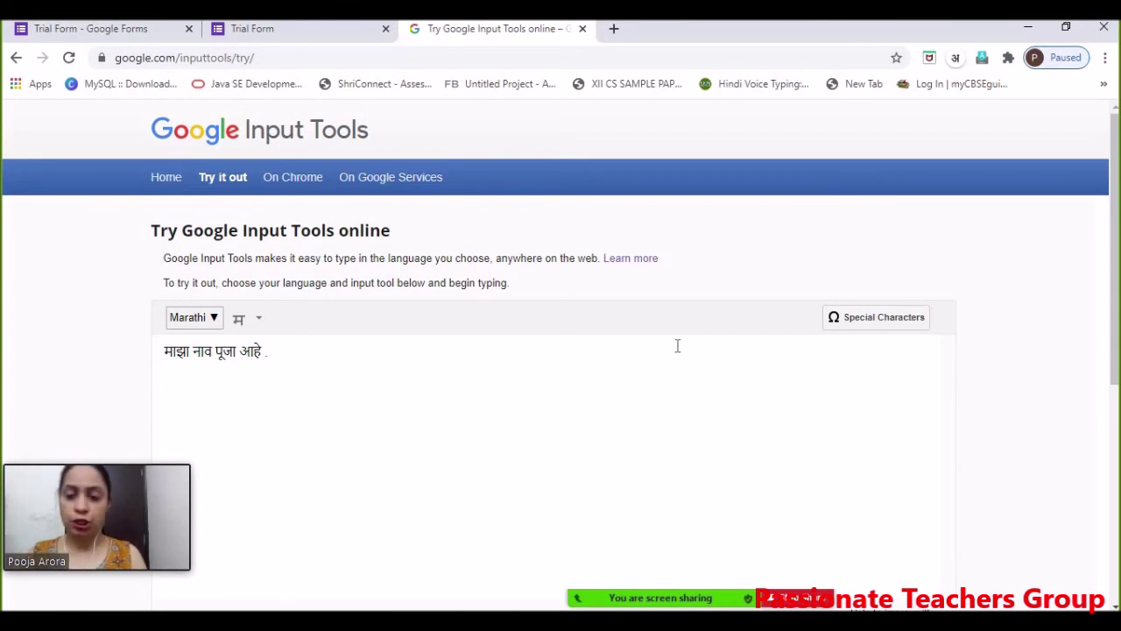
# Add the Marathi sentence "मी शिक्षक आहे ." after the name sentence
pyautogui.write('mee')
pyautogui.press('space')
pyautogui.write('shikshak')
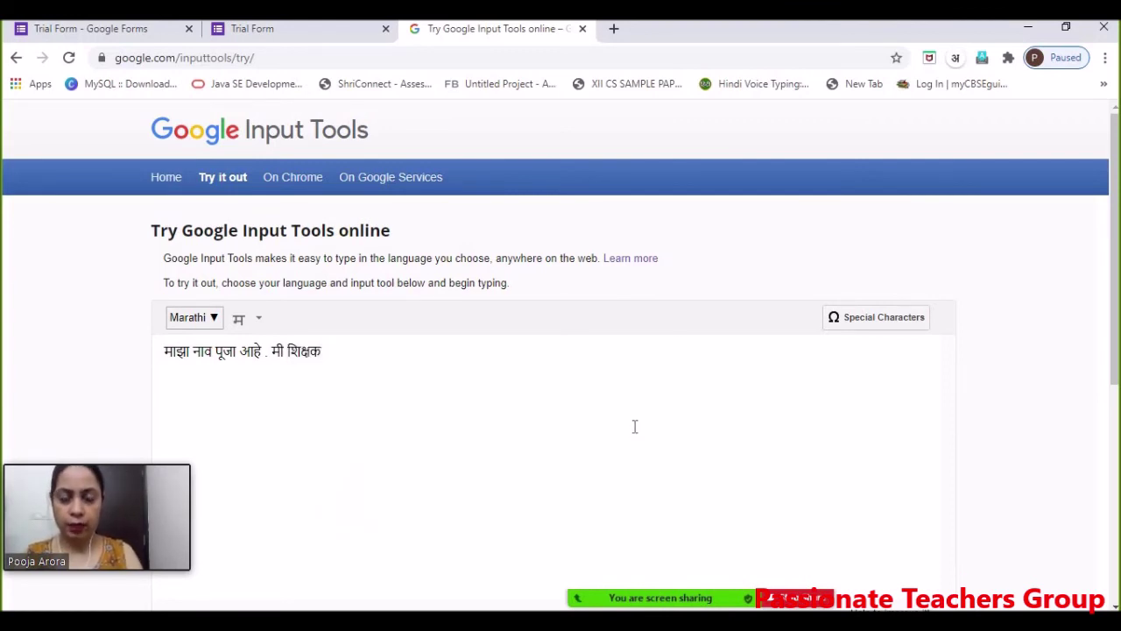
pyautogui.write(' aahe')
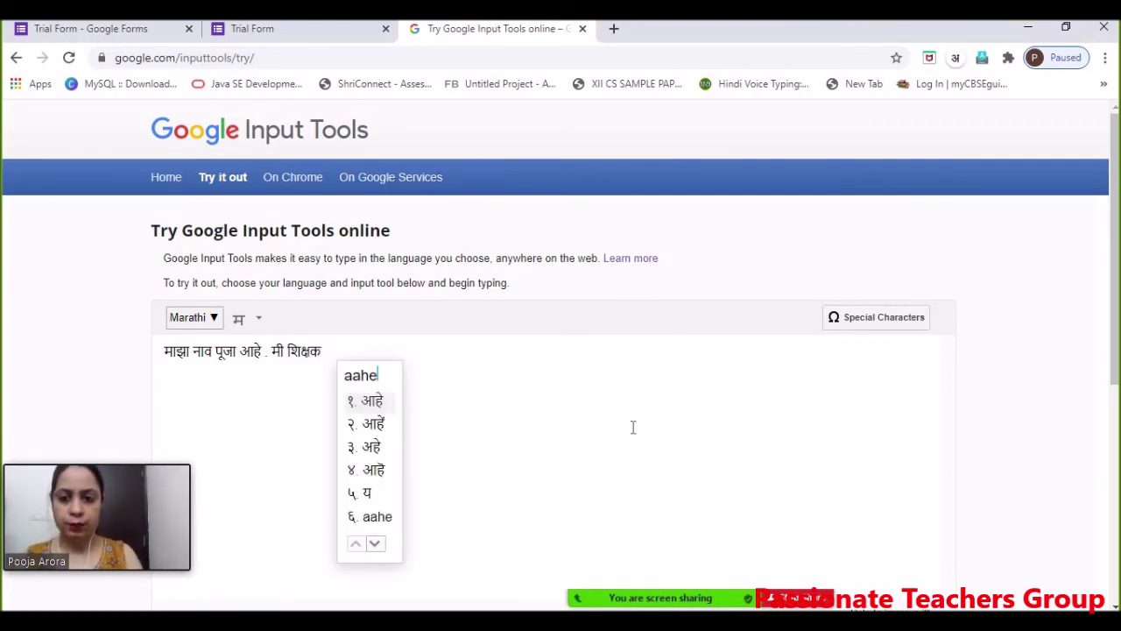
pyautogui.press('Return')
pyautogui.write('.')
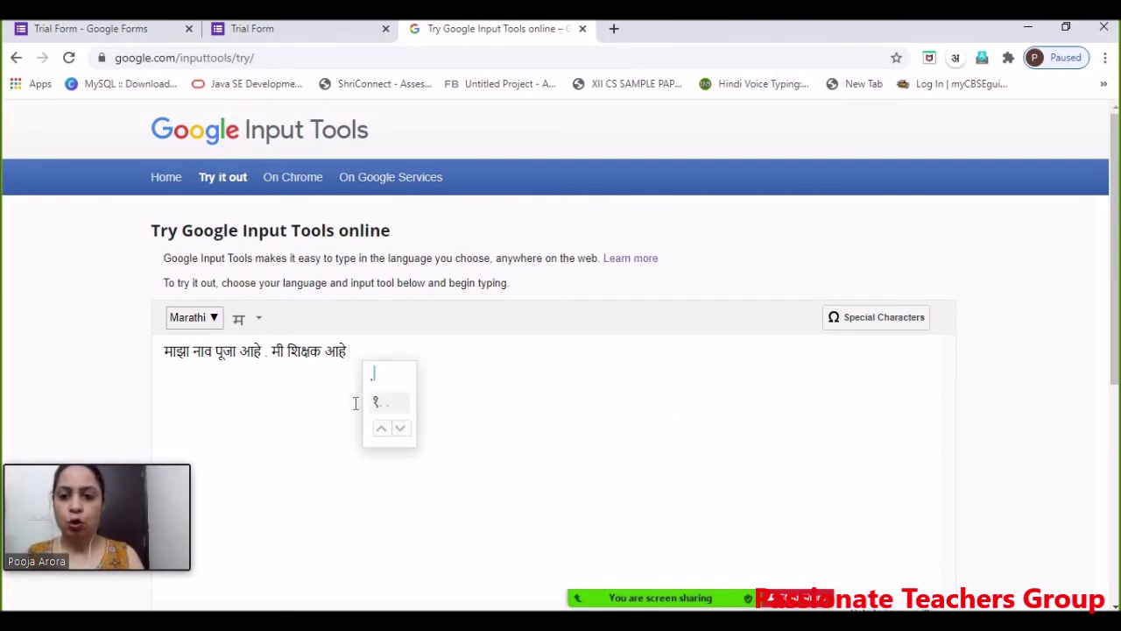
pyautogui.press('Return')
# Copy the whole Marathi text into the answer field of the second question in the Trial Form
pyautogui.moveTo(357, 351); pyautogui.dragTo(162, 335)
pyautogui.hotkey('ctrl', 'c')
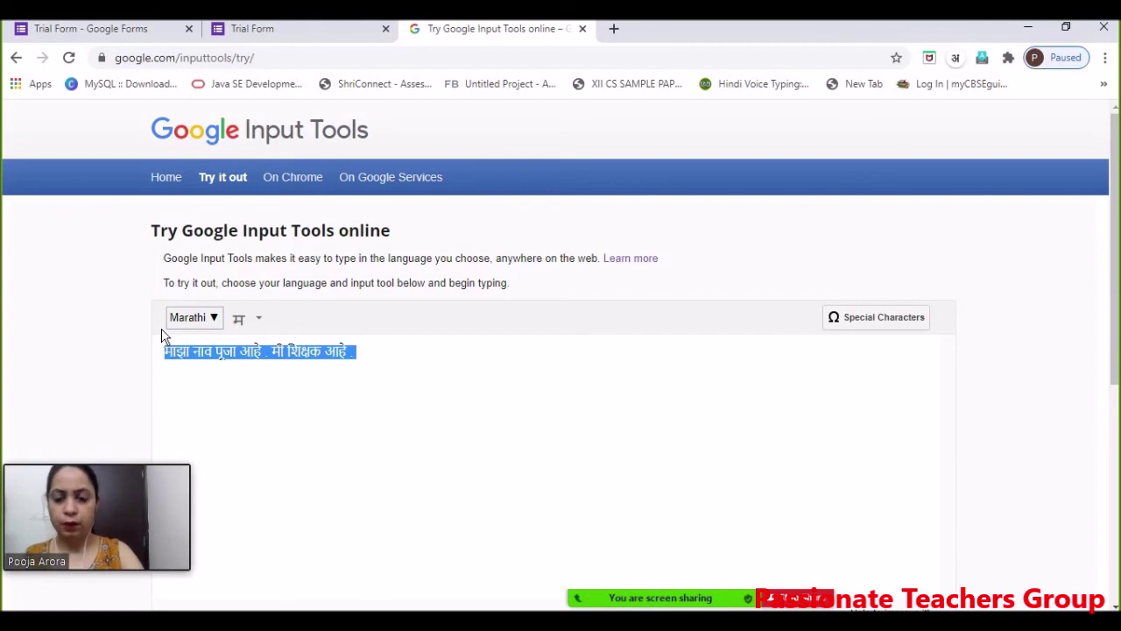
pyautogui.click(250, 37)
pyautogui.hotkey('ctrl', 'v')
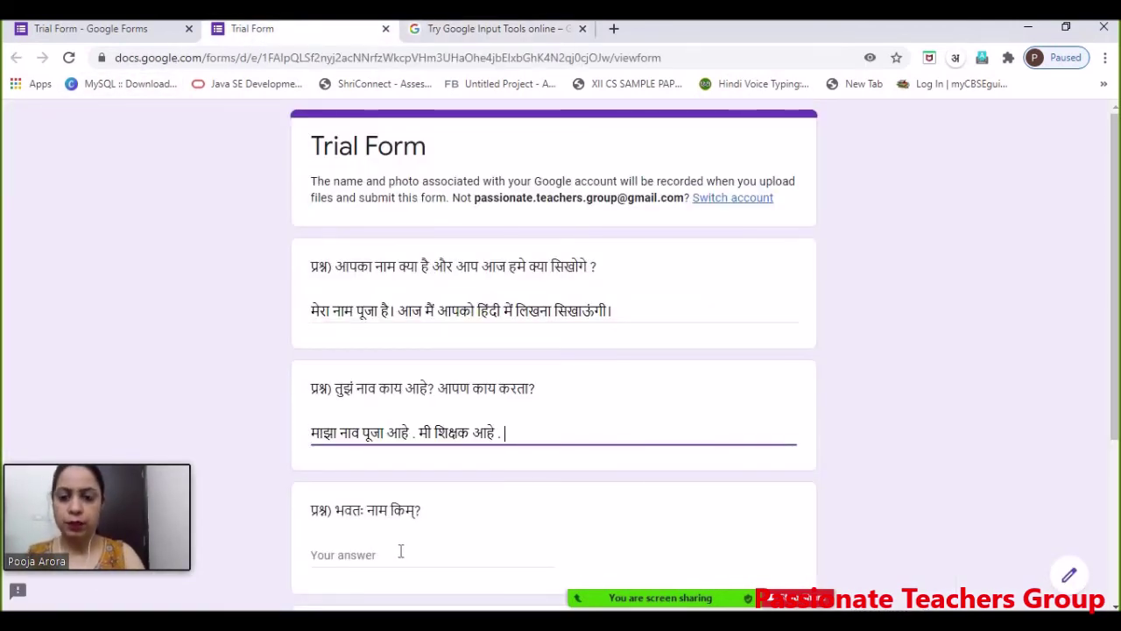
# For the third question, switch to the Google Input Tools editor, change its language to Sanskrit and clear the Marathi text
pyautogui.click(341, 554)
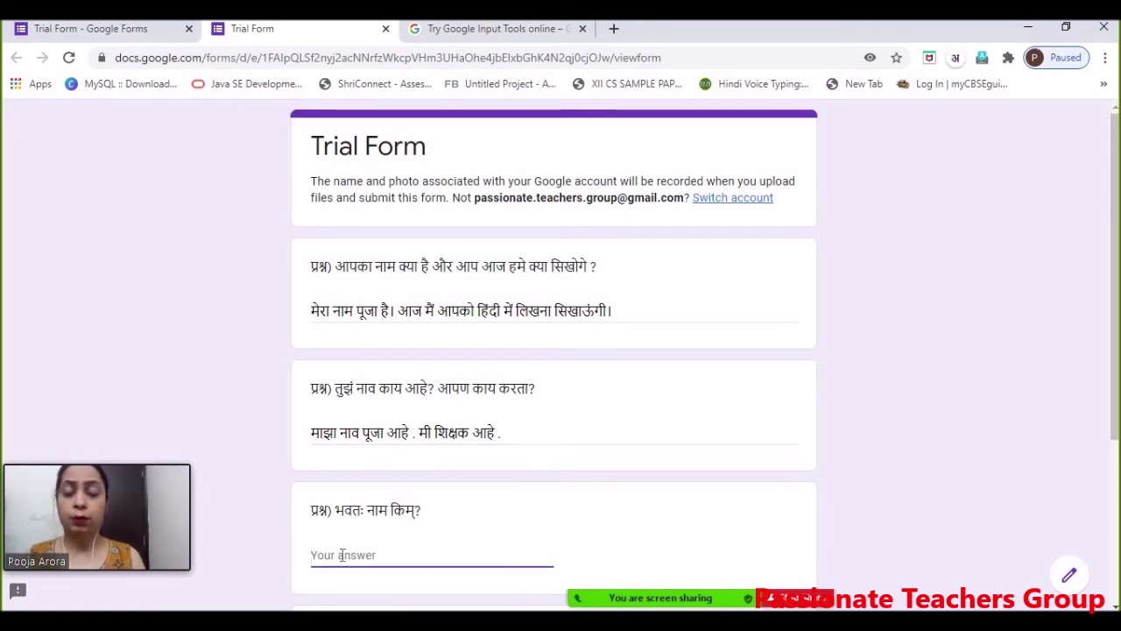
pyautogui.click(473, 33)
pyautogui.click(191, 322)
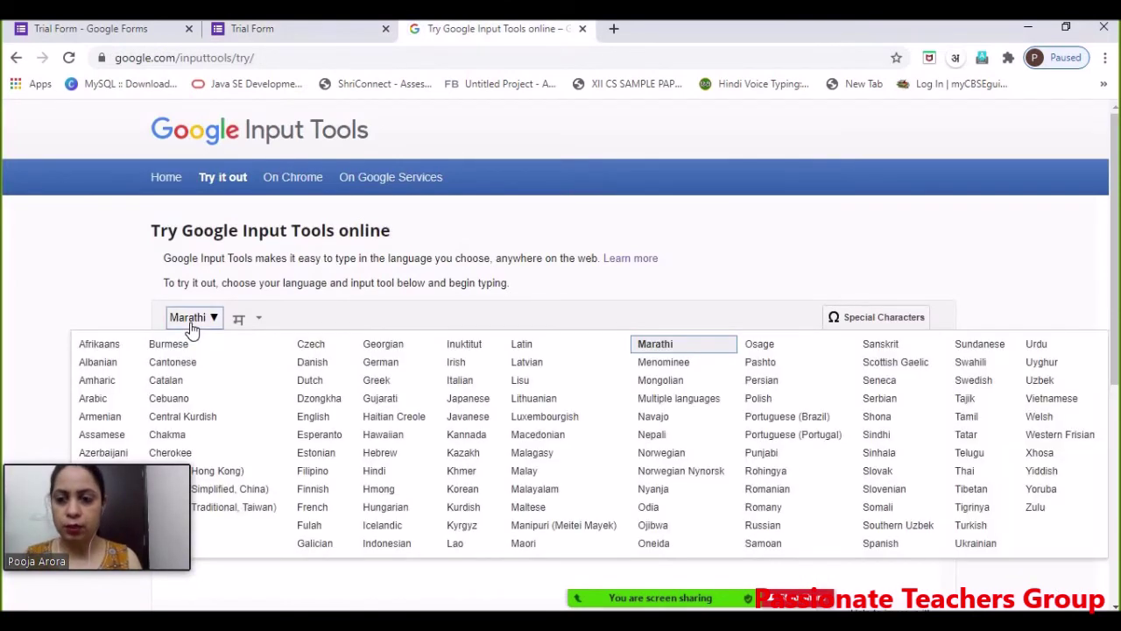
pyautogui.press('s')
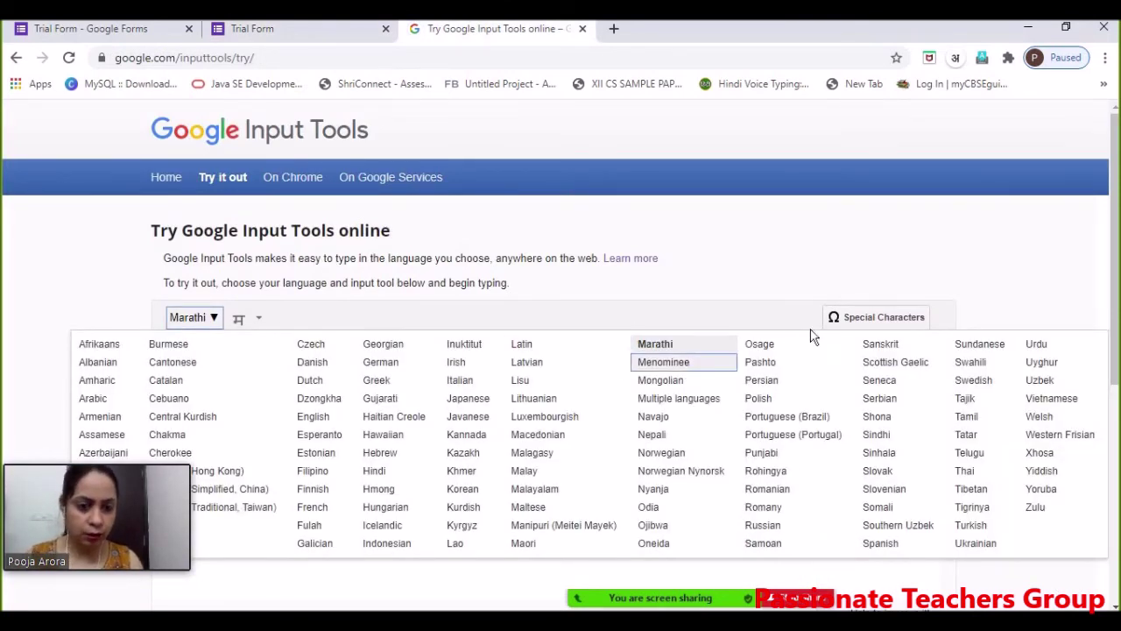
pyautogui.click(878, 344)
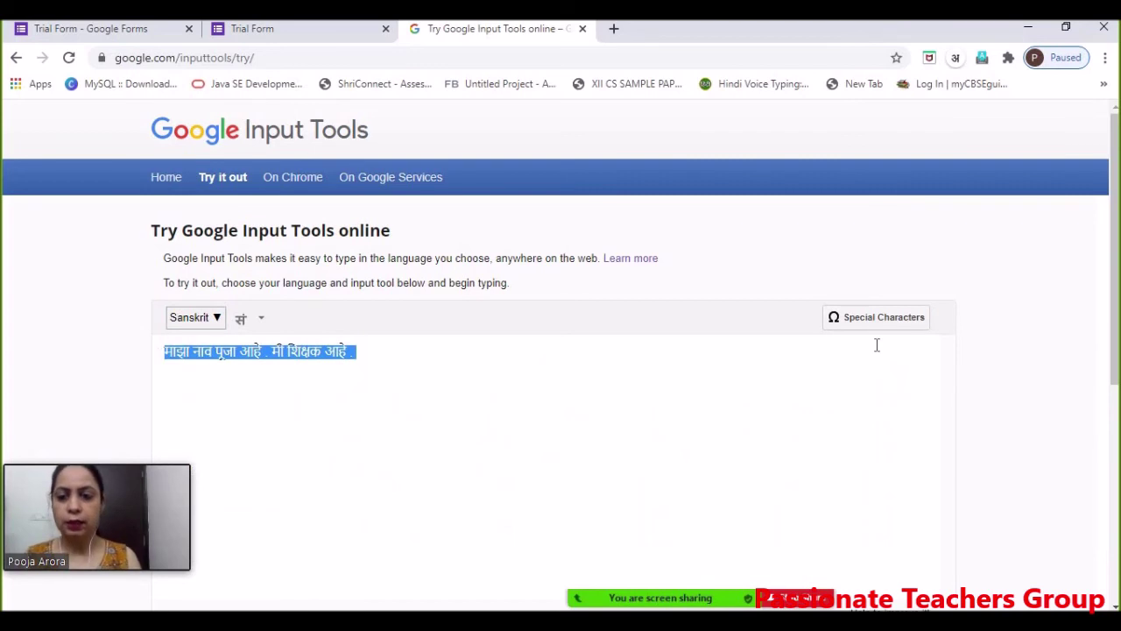
pyautogui.press('BackSpace')
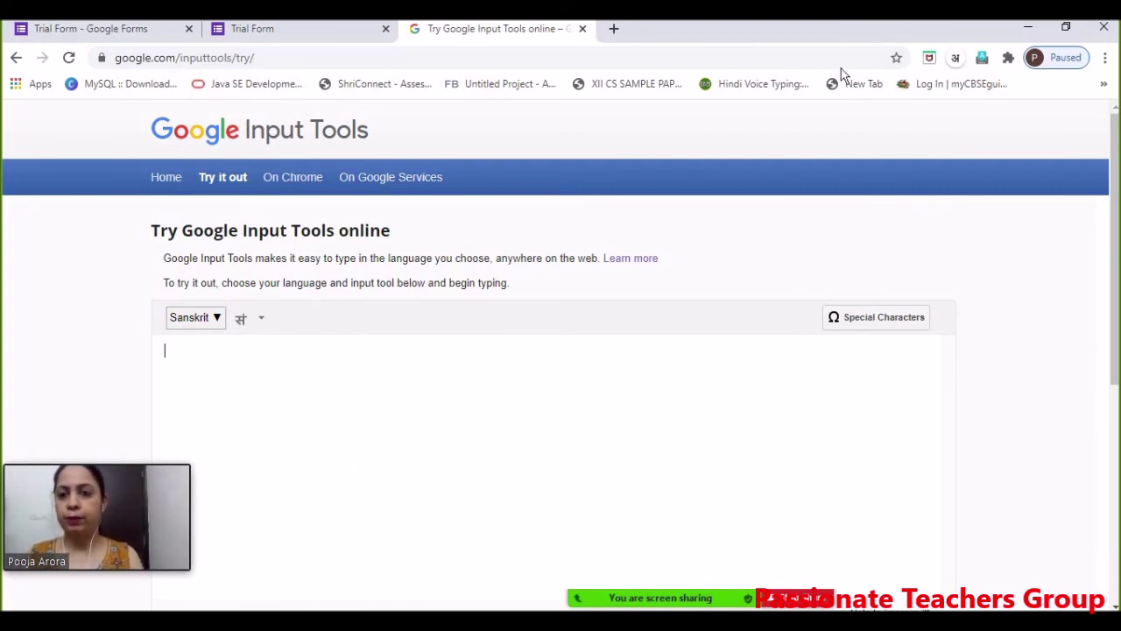
pyautogui.write('mm')
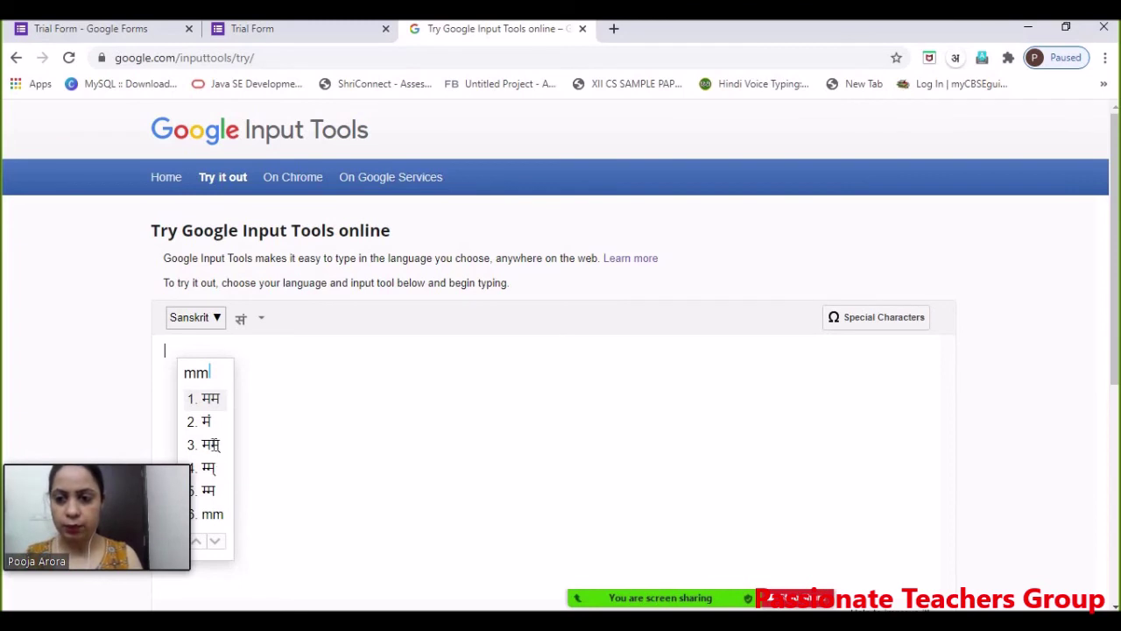
pyautogui.click(214, 444)
pyautogui.press('BackSpace')
pyautogui.press('BackSpace')
pyautogui.press('BackSpace')
# Write a Sanskrit sentence stating the respondent's first name, beginning "ममः नामः" and ending with "आस्ति"
pyautogui.write('mamh')
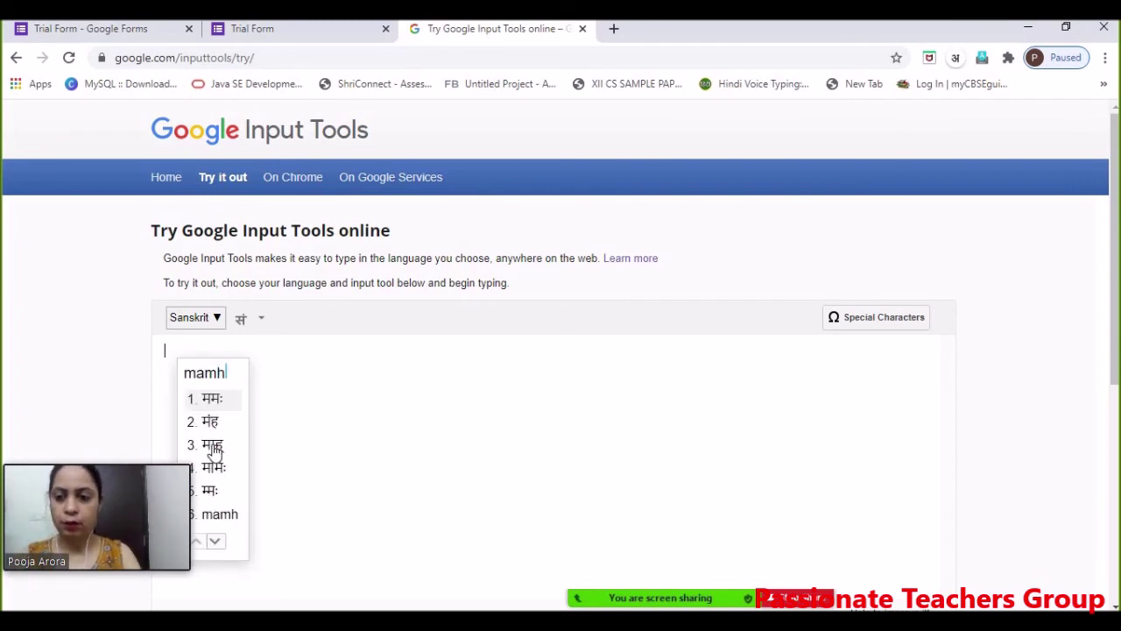
pyautogui.click(214, 401)
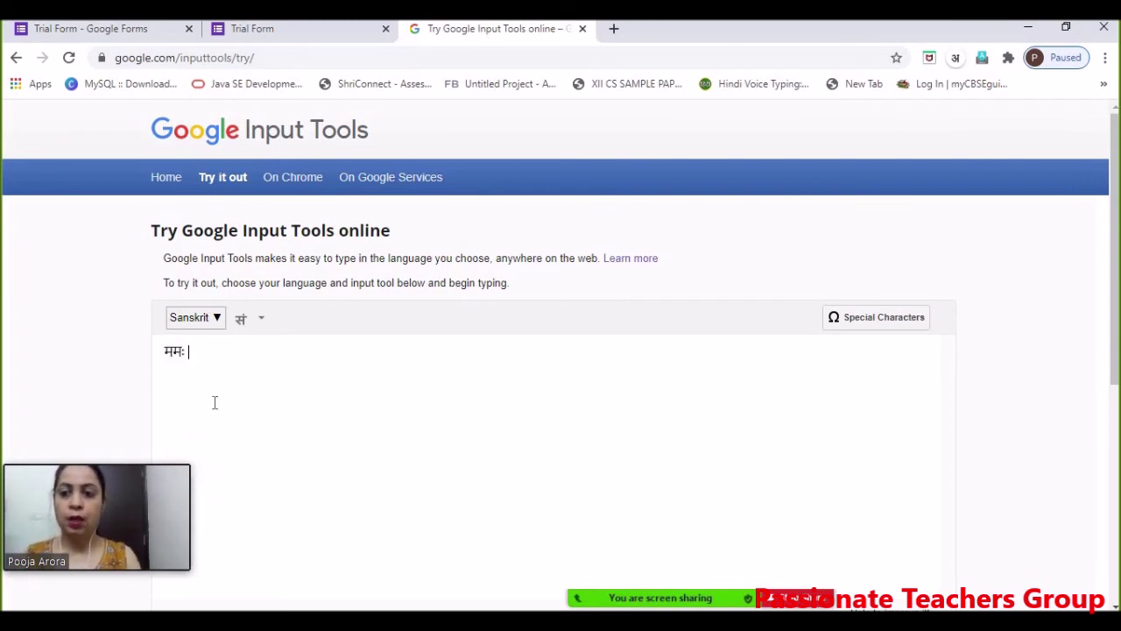
pyautogui.write('naam')
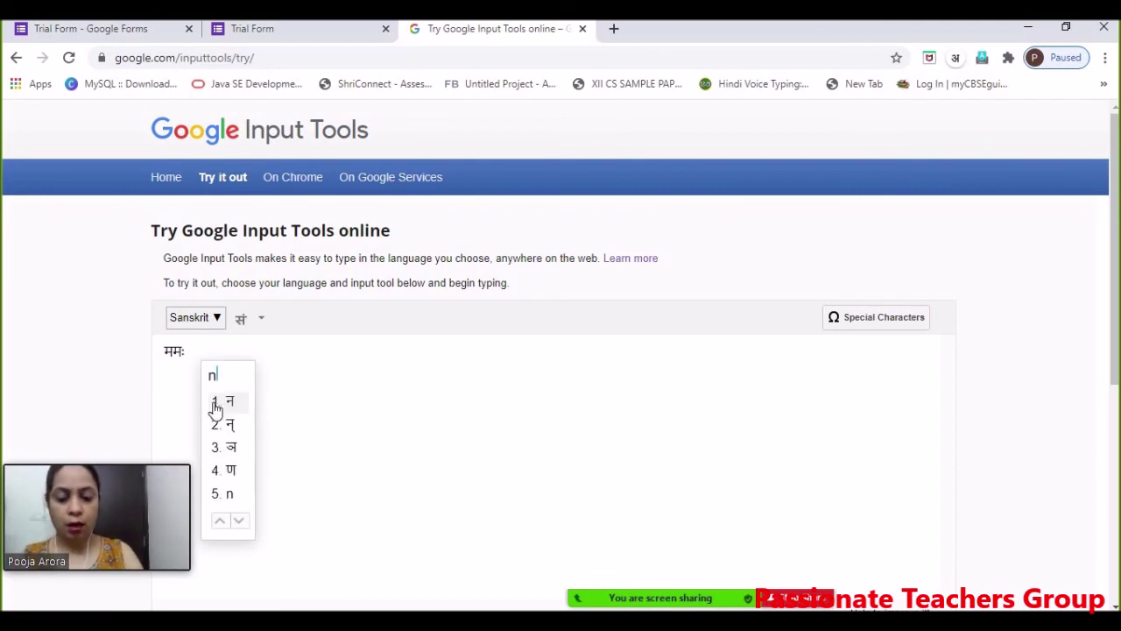
pyautogui.write('h pooja ')
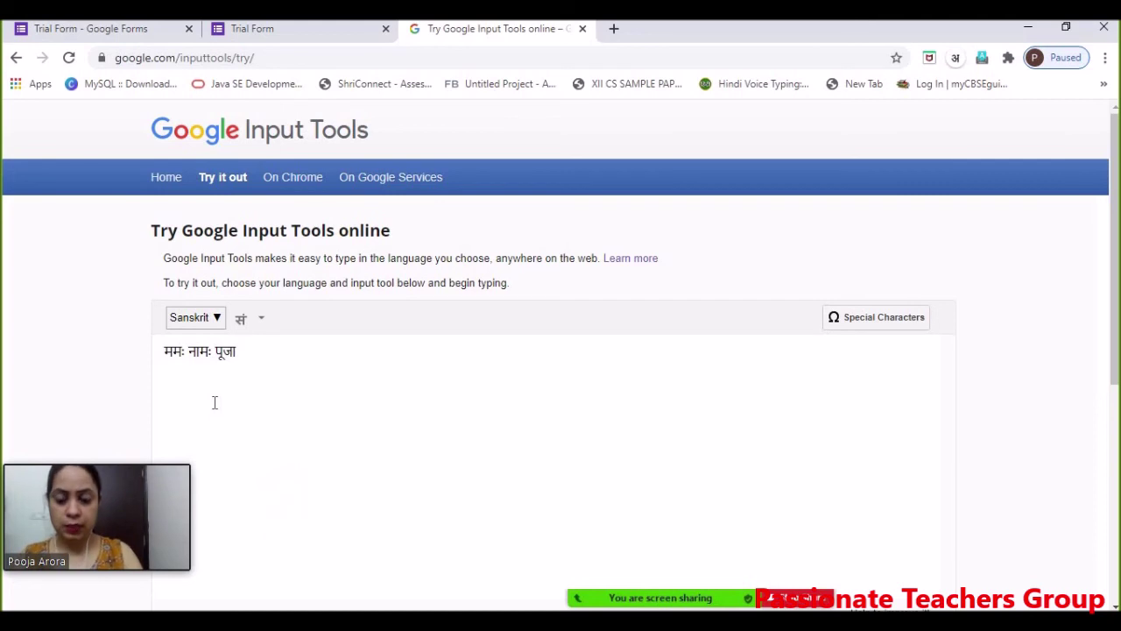
pyautogui.write('aasti')
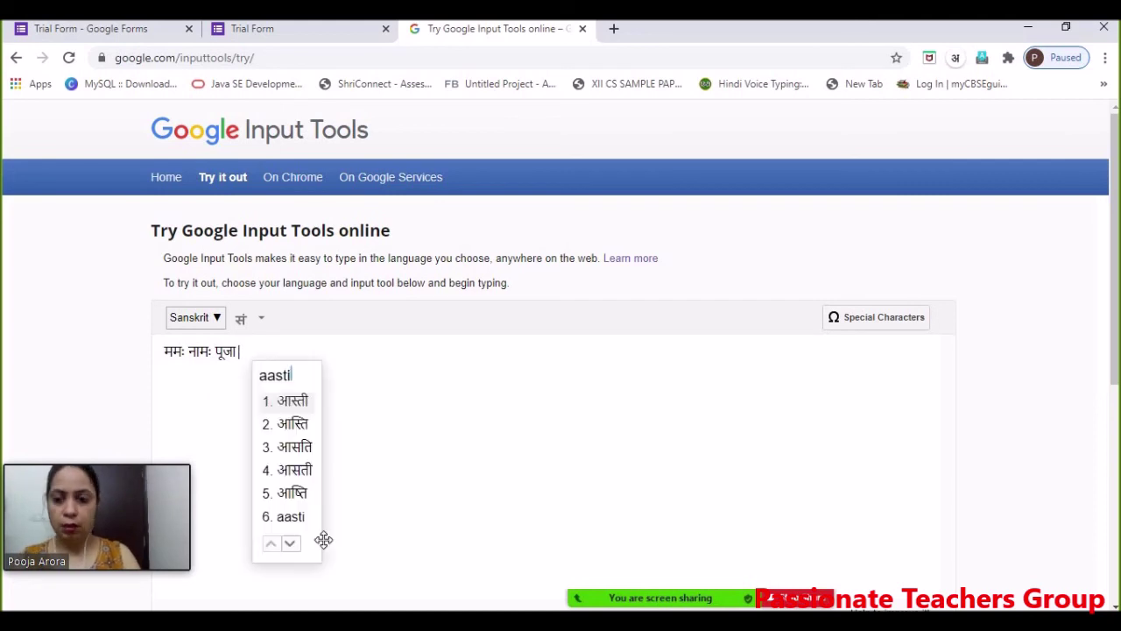
pyautogui.click(302, 426)
# Copy the whole Sanskrit sentence into the answer field of the third question in the Trial Form
pyautogui.moveTo(291, 349); pyautogui.dragTo(149, 353)
pyautogui.hotkey('ctrl', 'c')
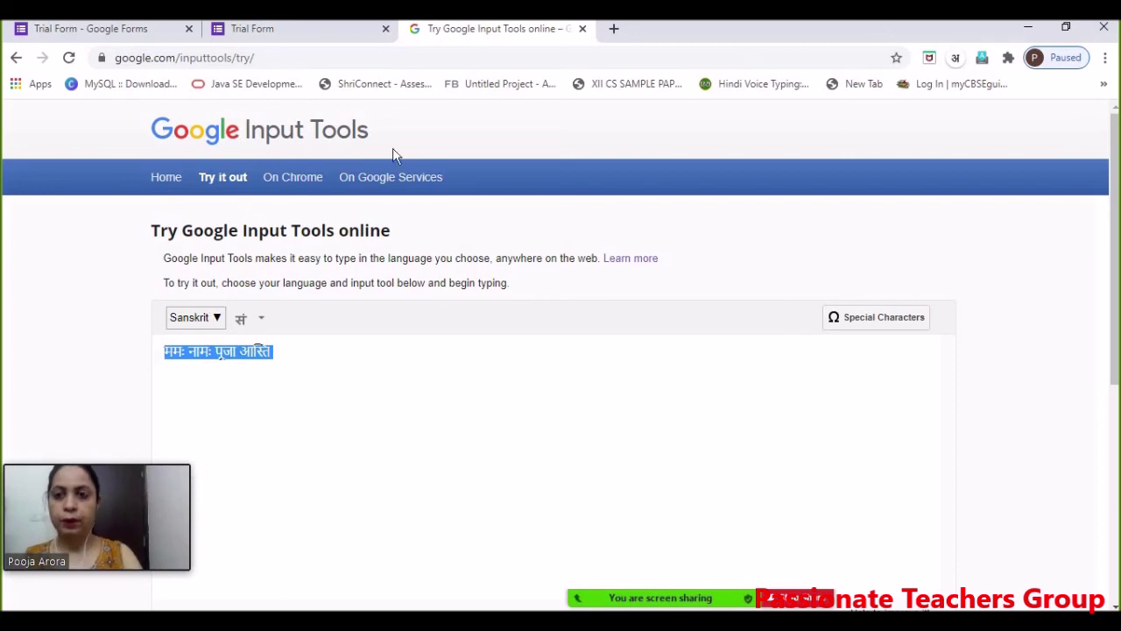
pyautogui.click(282, 31)
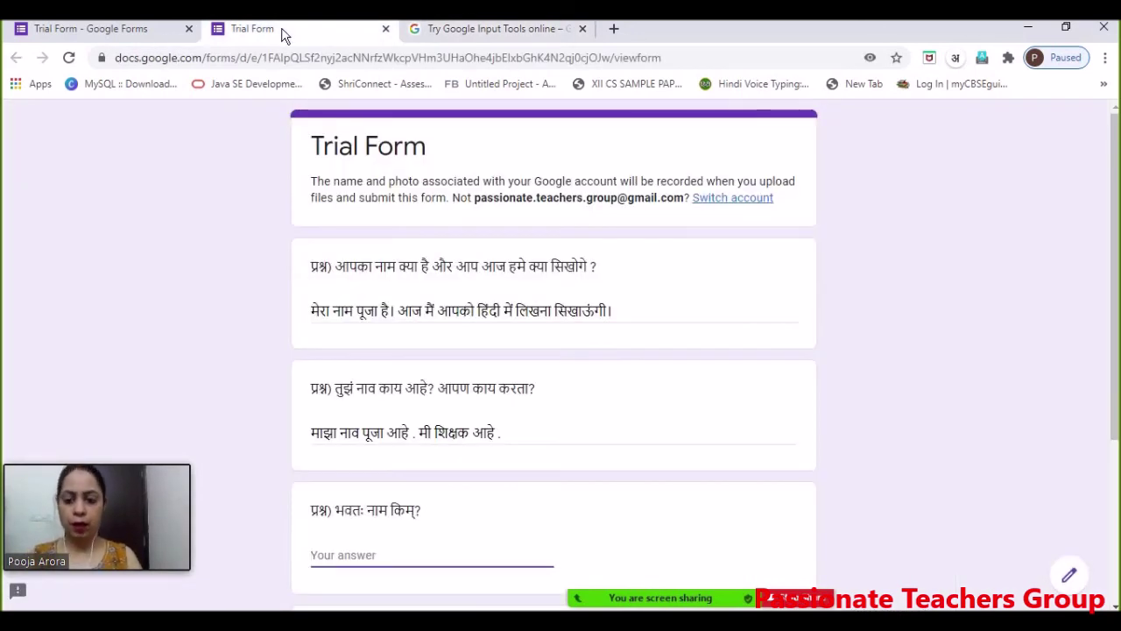
pyautogui.hotkey('ctrl', 'v')
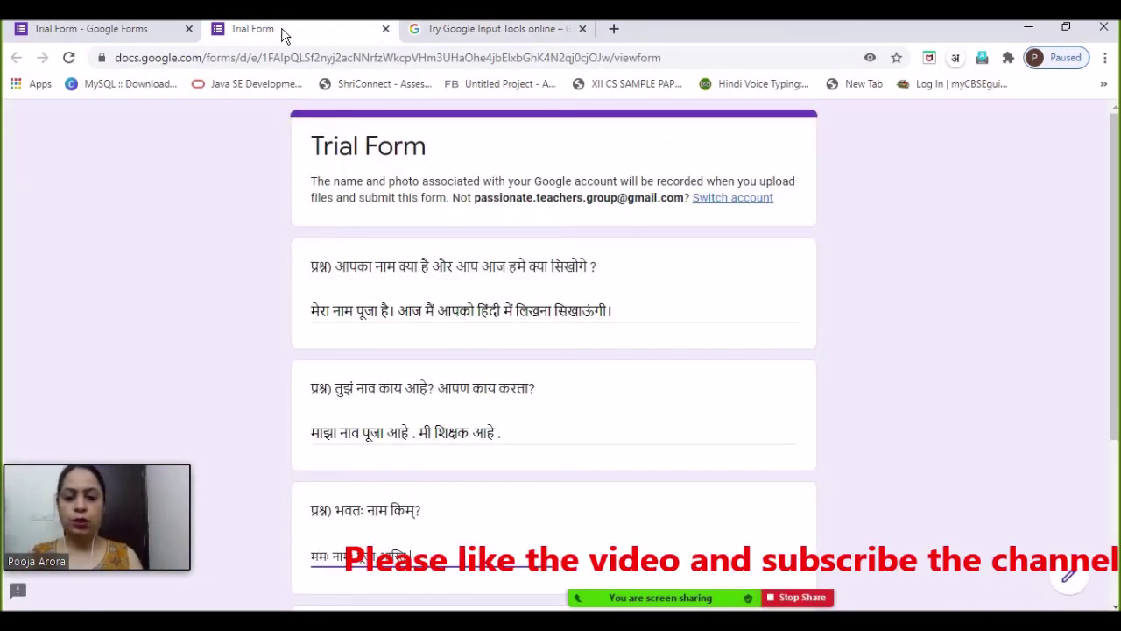
pyautogui.moveTo(1115, 302); pyautogui.dragTo(1115, 420)
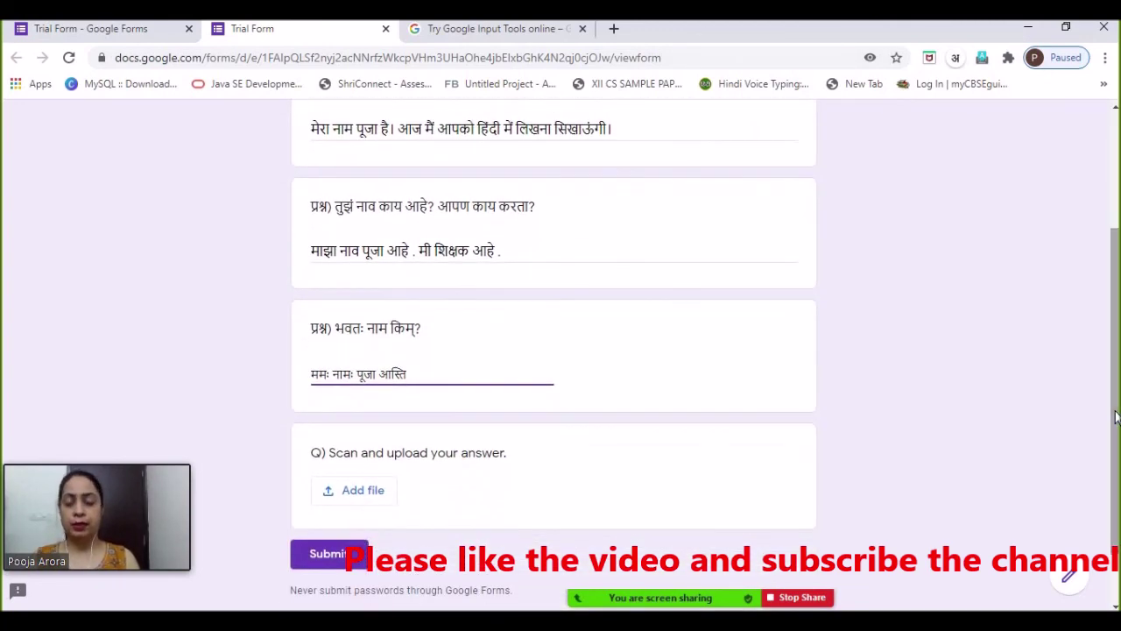
pyautogui.click(485, 30)
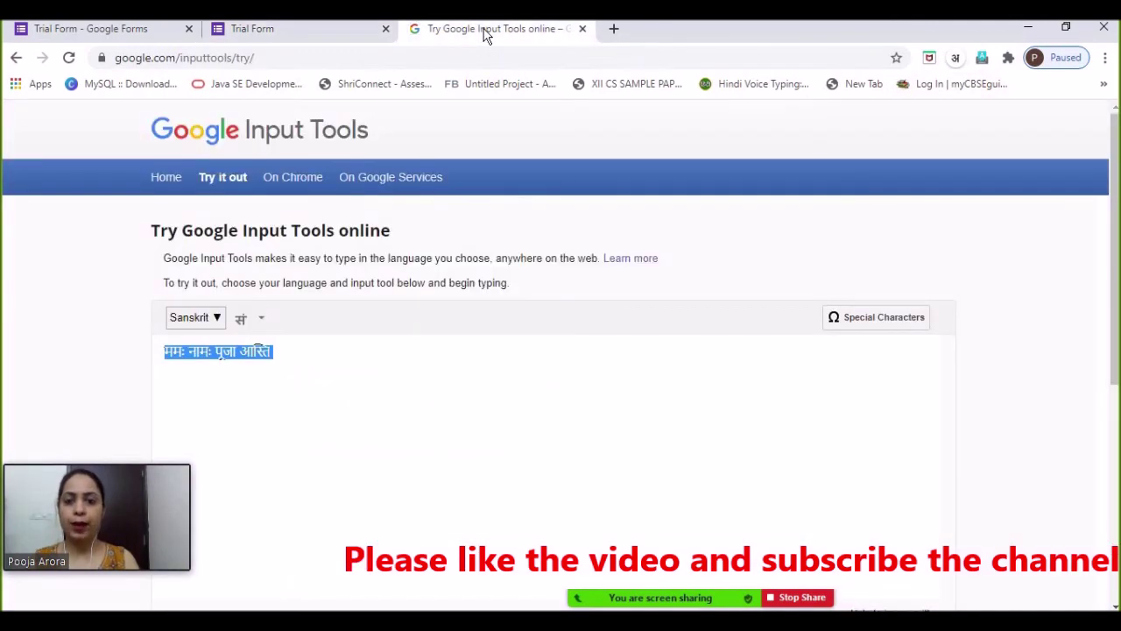
pyautogui.click(214, 321)
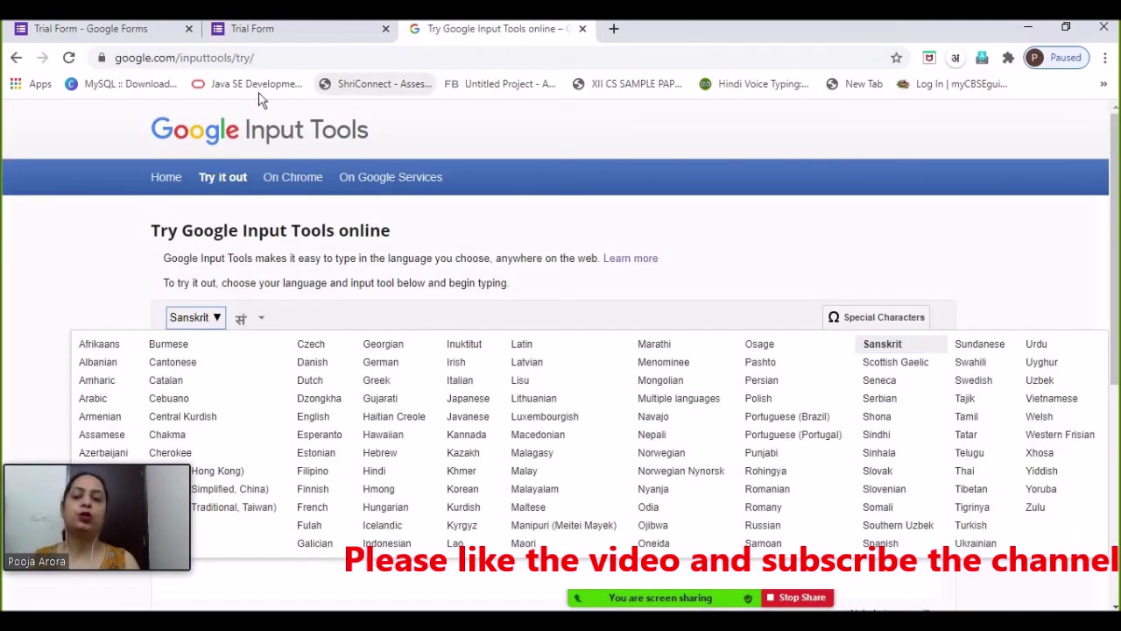
pyautogui.click(267, 37)
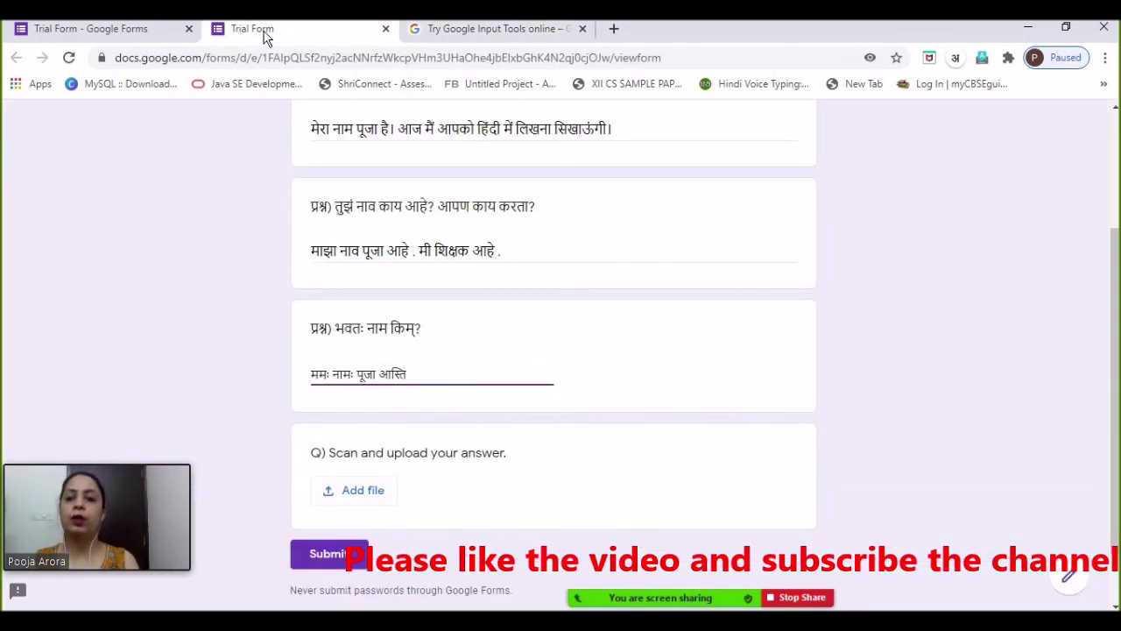
pyautogui.click(484, 32)
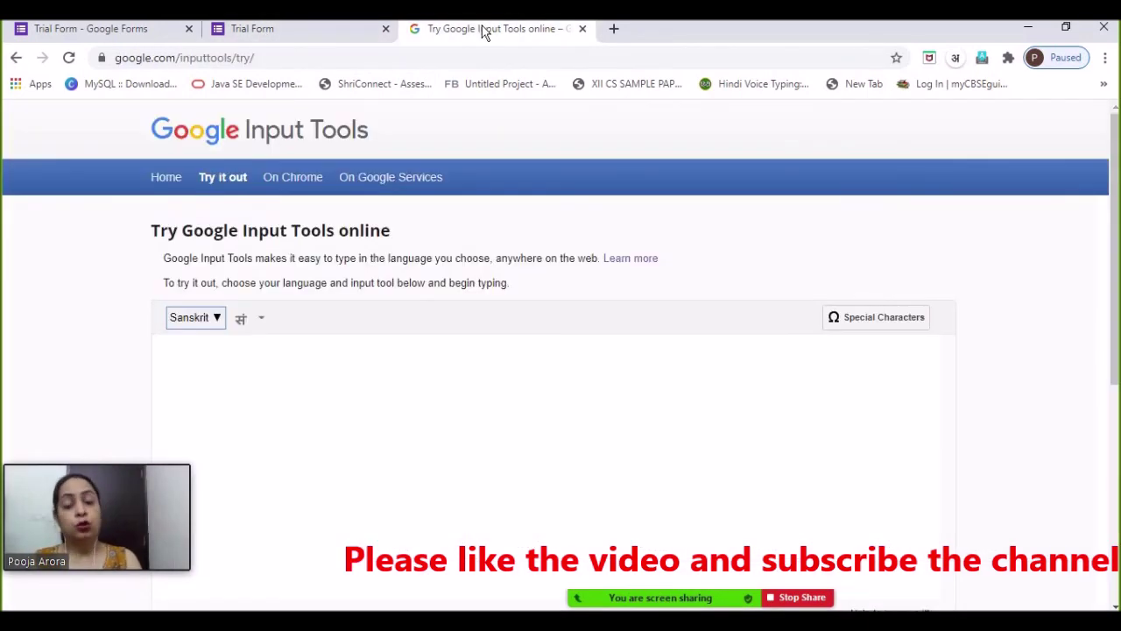